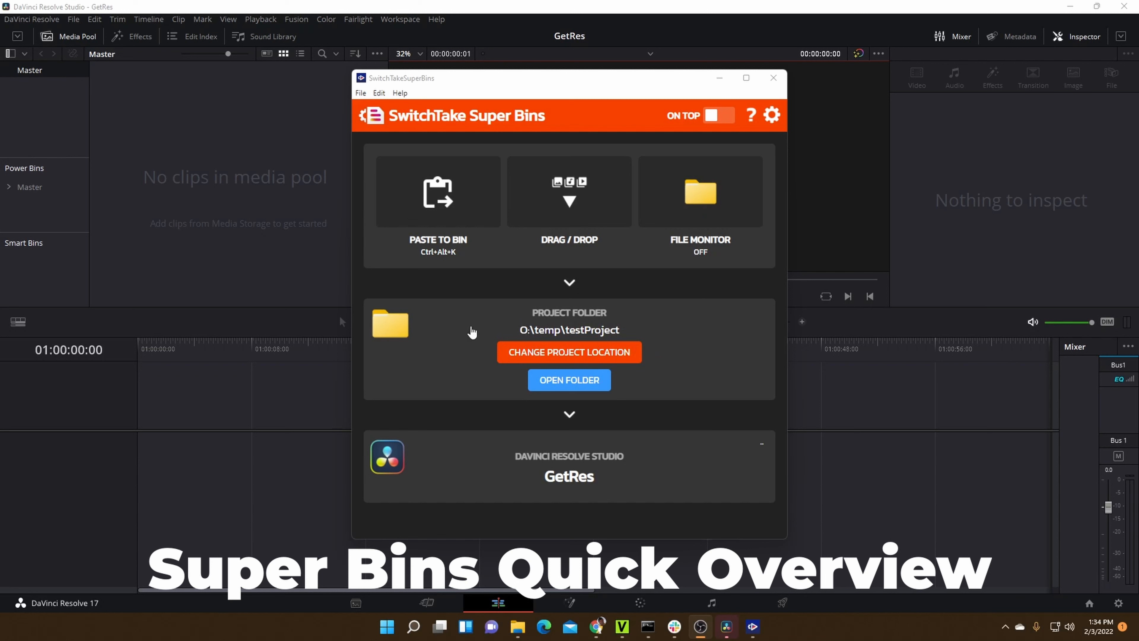
- Open the testProject project folder from Super Bins and arrange its window clear of the Super Bins window, which is minimized
click(579, 385)
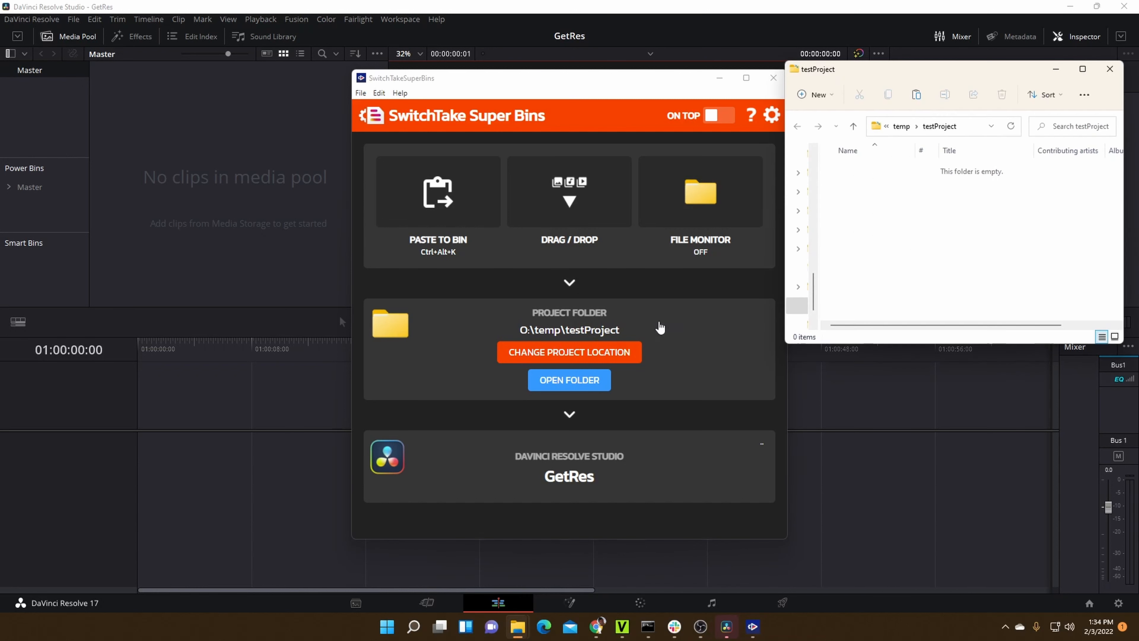
drag(638, 85, 613, 75)
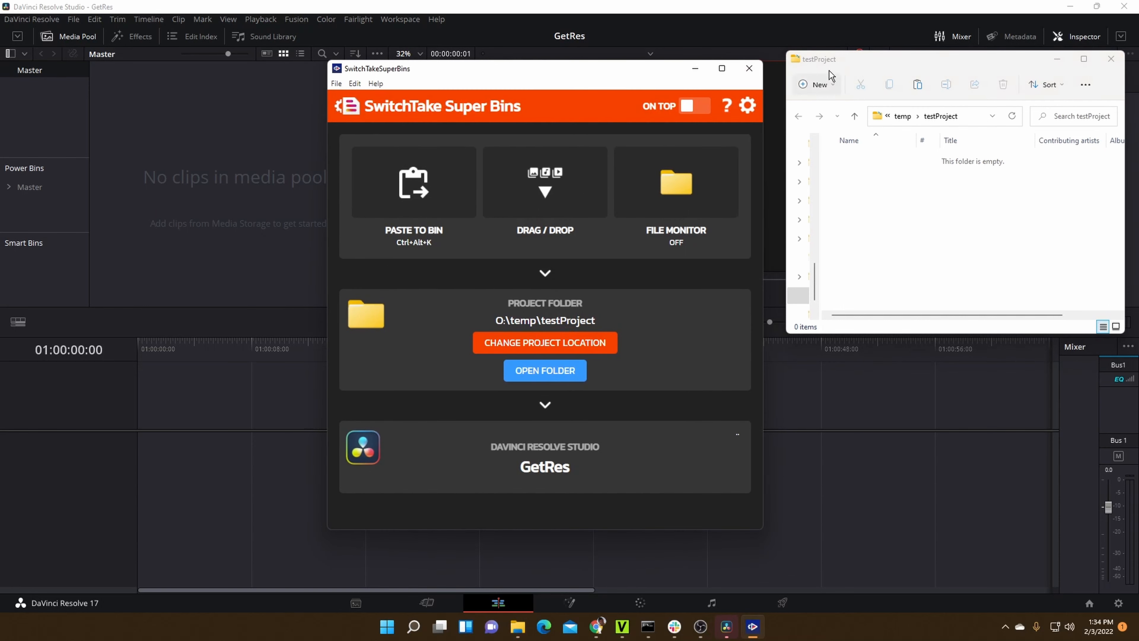
drag(844, 65, 834, 61)
click(646, 71)
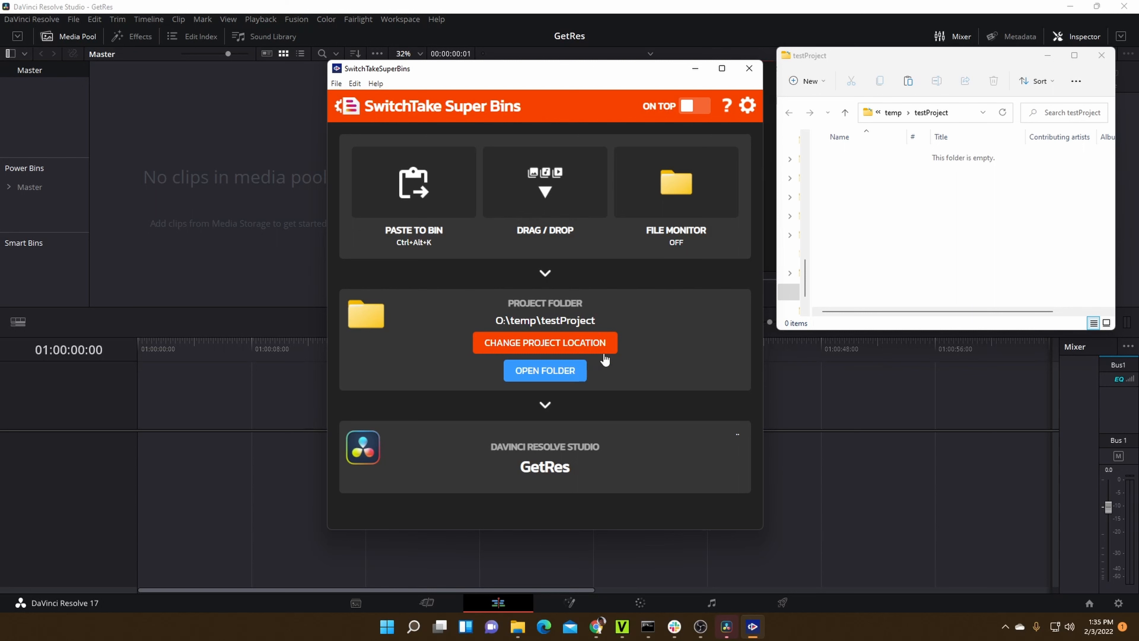
click(694, 69)
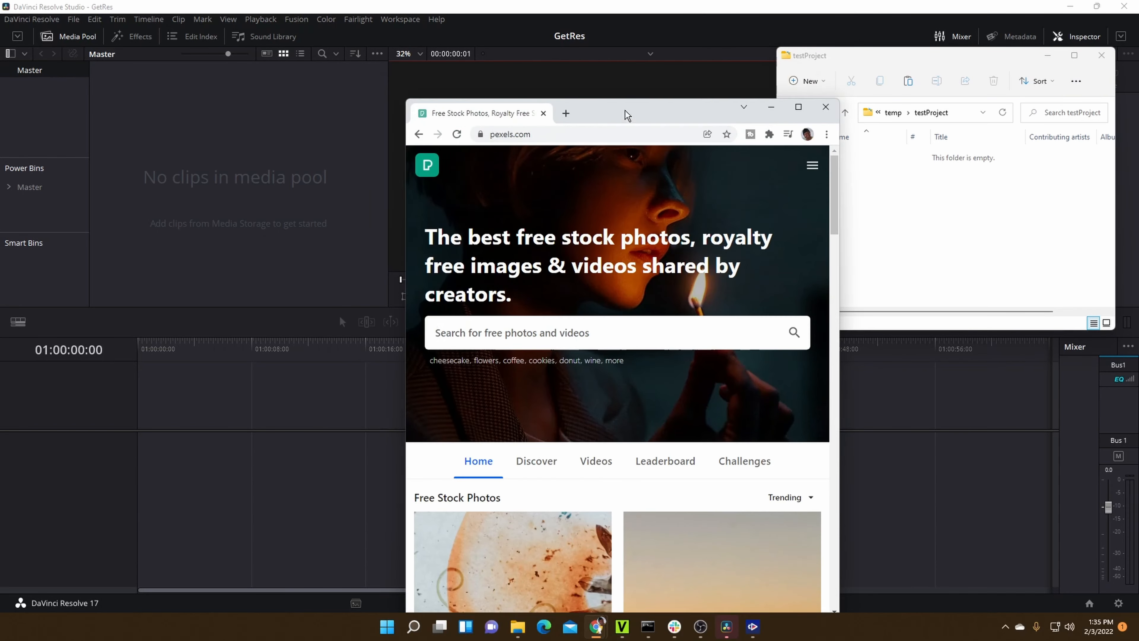
- Switch to the browser with Pexels, fit its window beside the project folder, and search the site for "dessert"
drag(625, 110, 526, 59)
drag(307, 253, 264, 252)
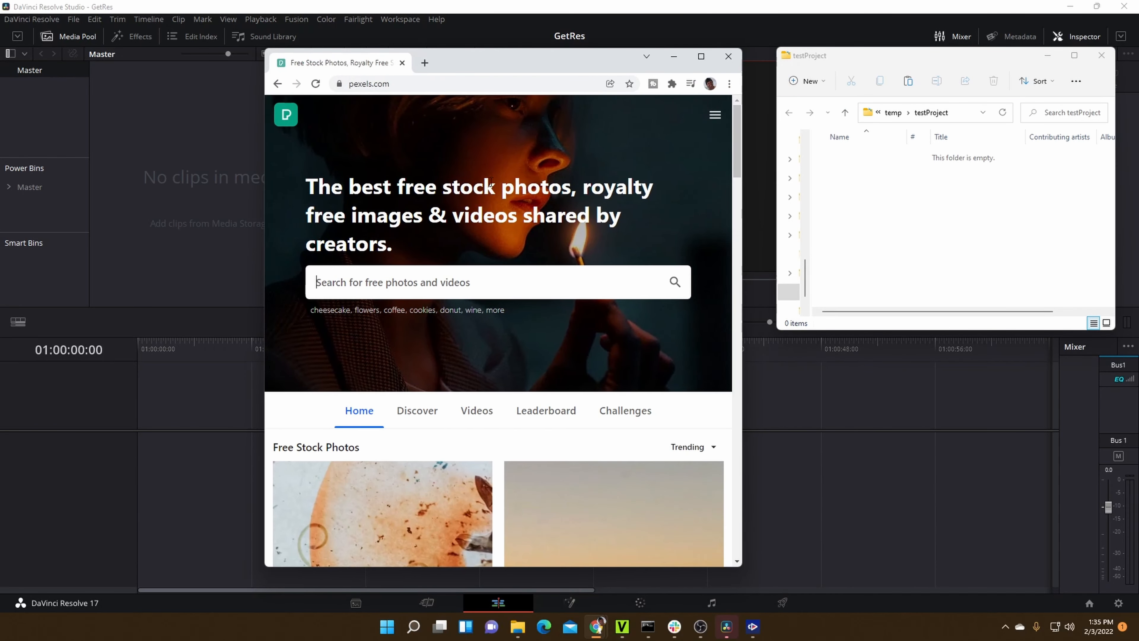
click(457, 281)
text(dessert)
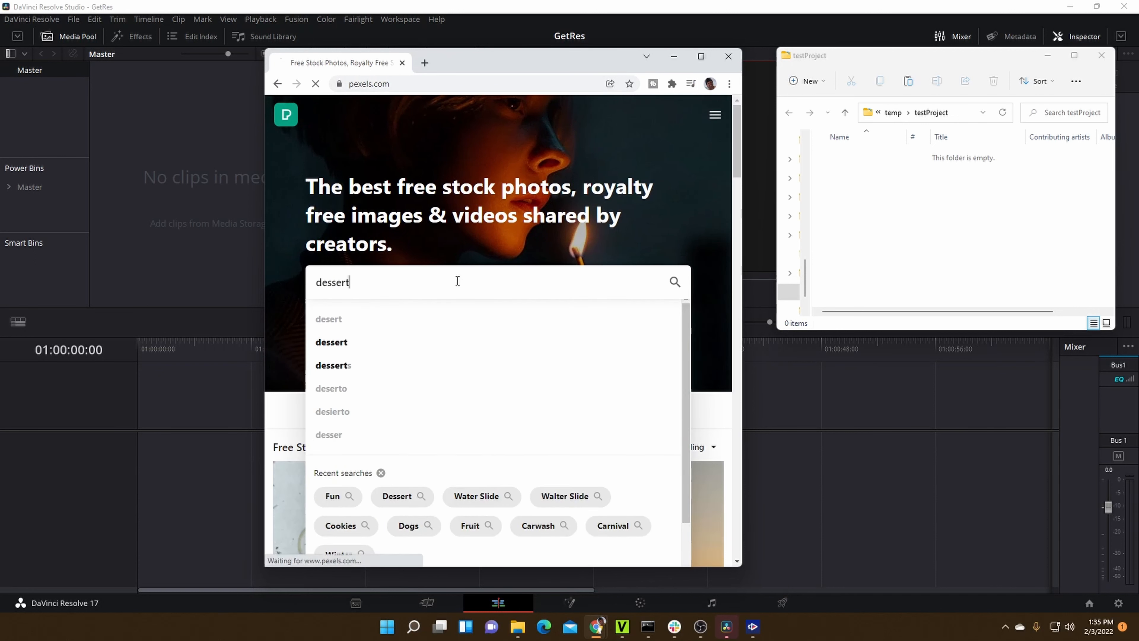
key(Return)
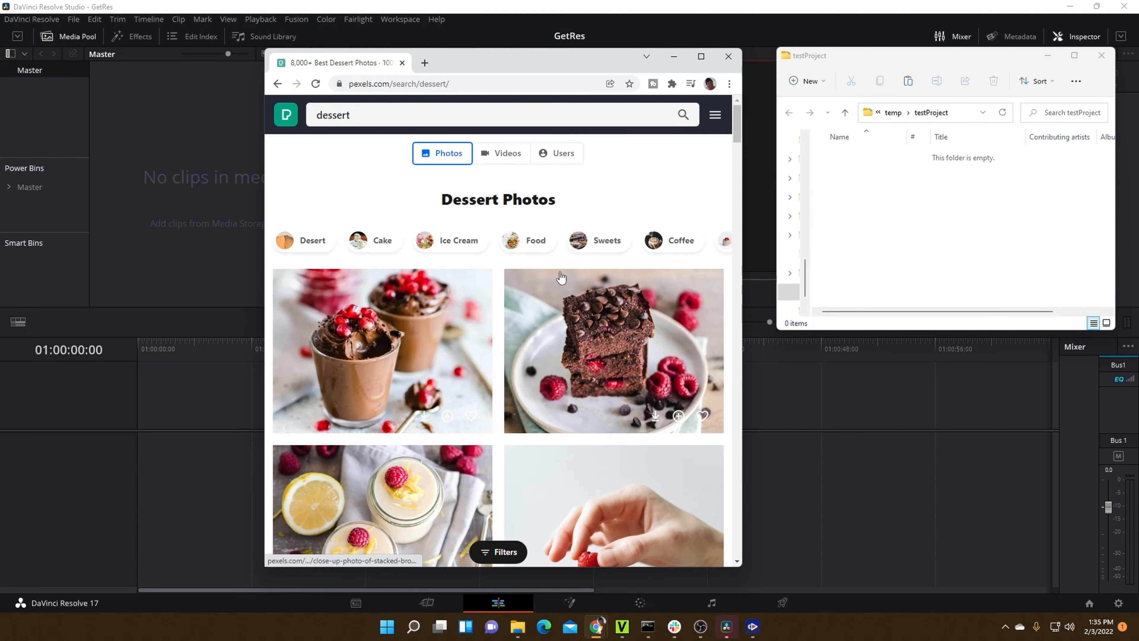
- Open the close-up photo of stacked brownies from the dessert results and copy its image address
click(625, 337)
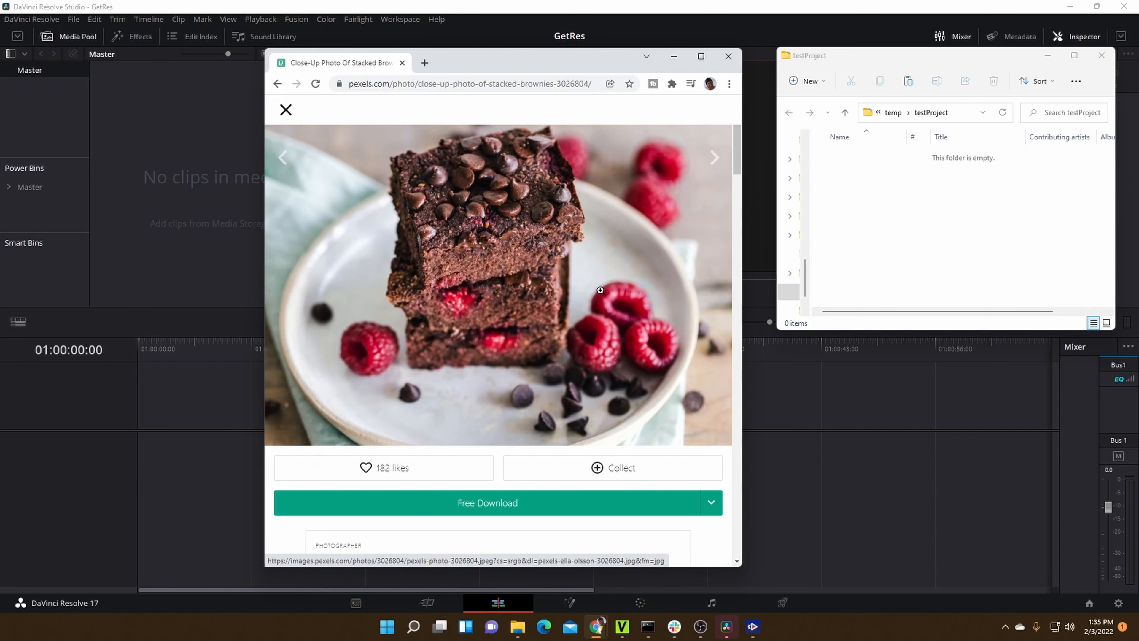
right_click(507, 219)
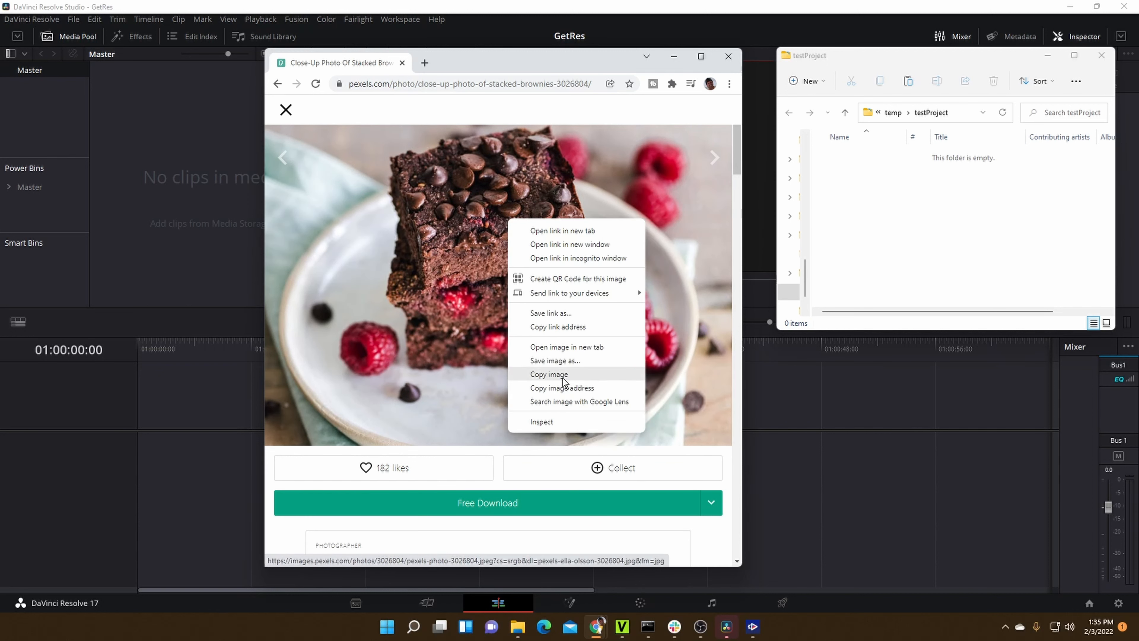
click(573, 387)
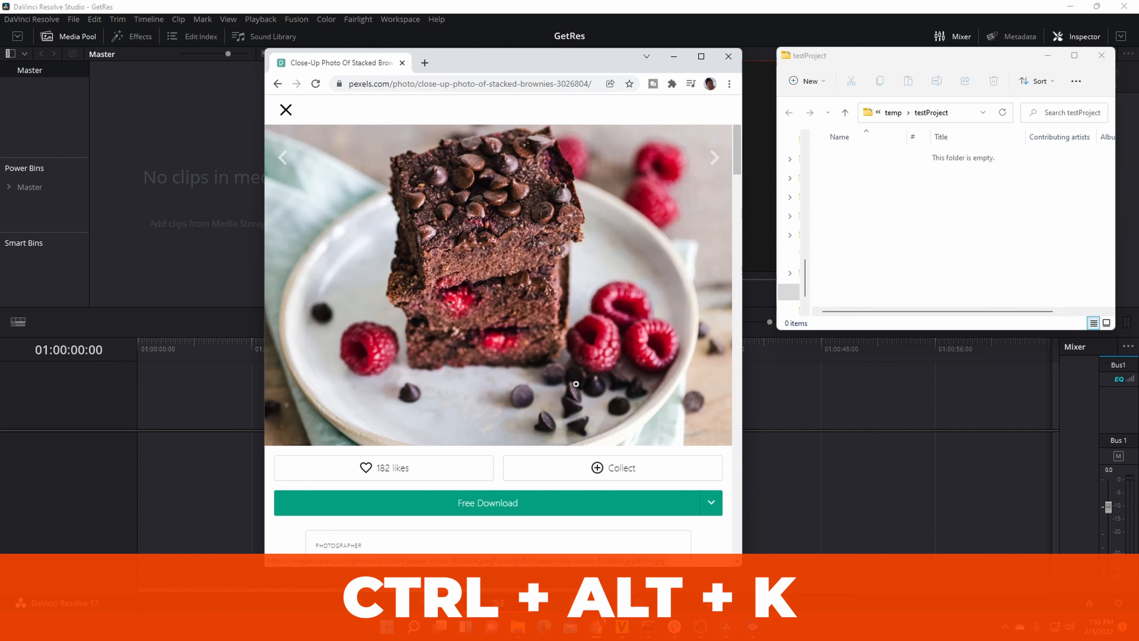
- Paste the copied brownie image into Super Bins and sync it to the project bin Assets/Dessert
key(ctrl+alt+k)
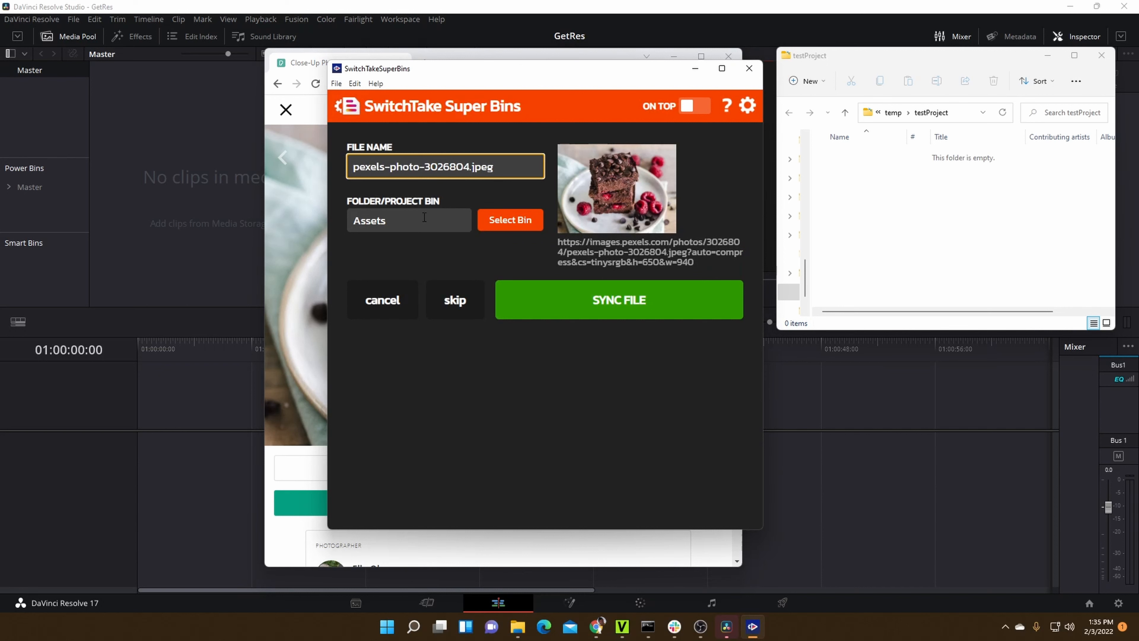
click(369, 223)
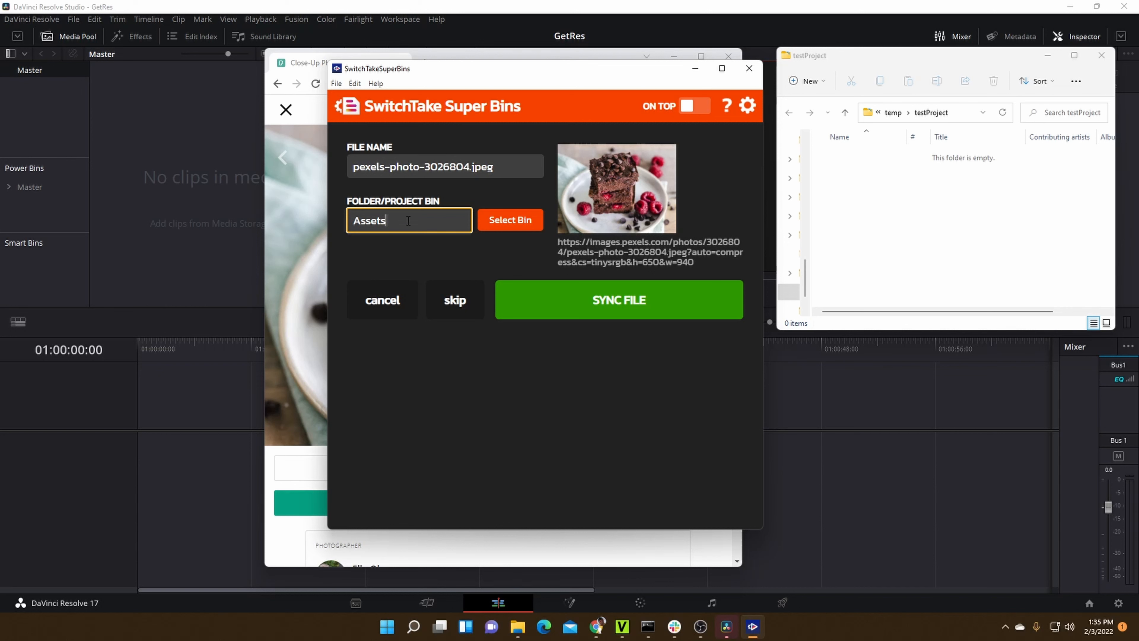
text(/Dessert)
click(592, 300)
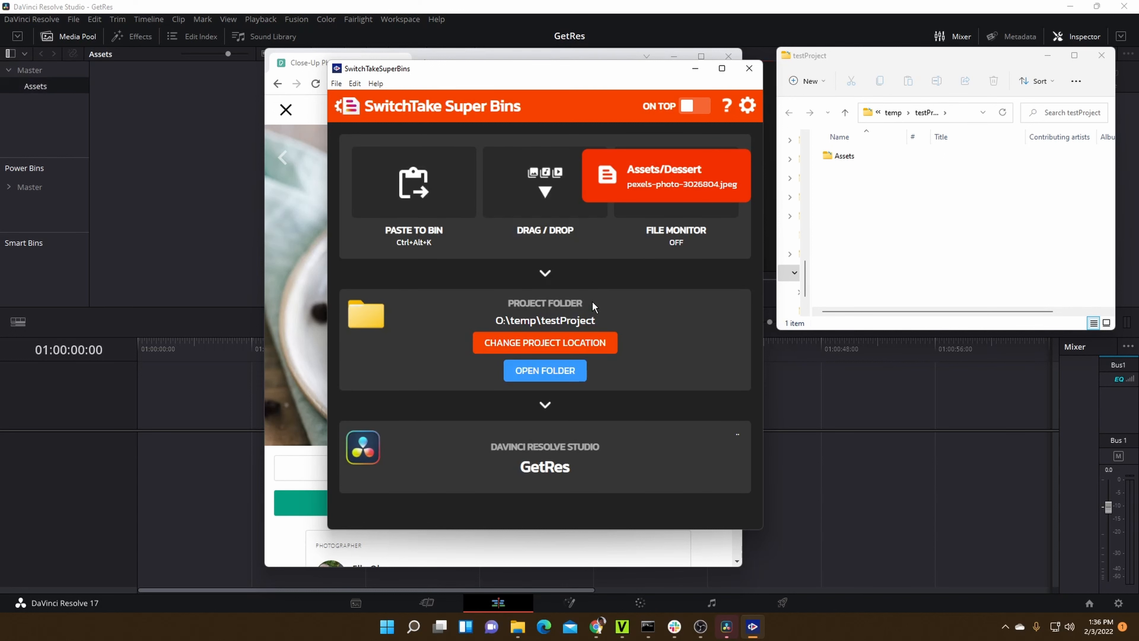
- Check the synced brownie image in the project's Assets/Dessert folder and in the Dessert bin of the media pool
double_click(847, 158)
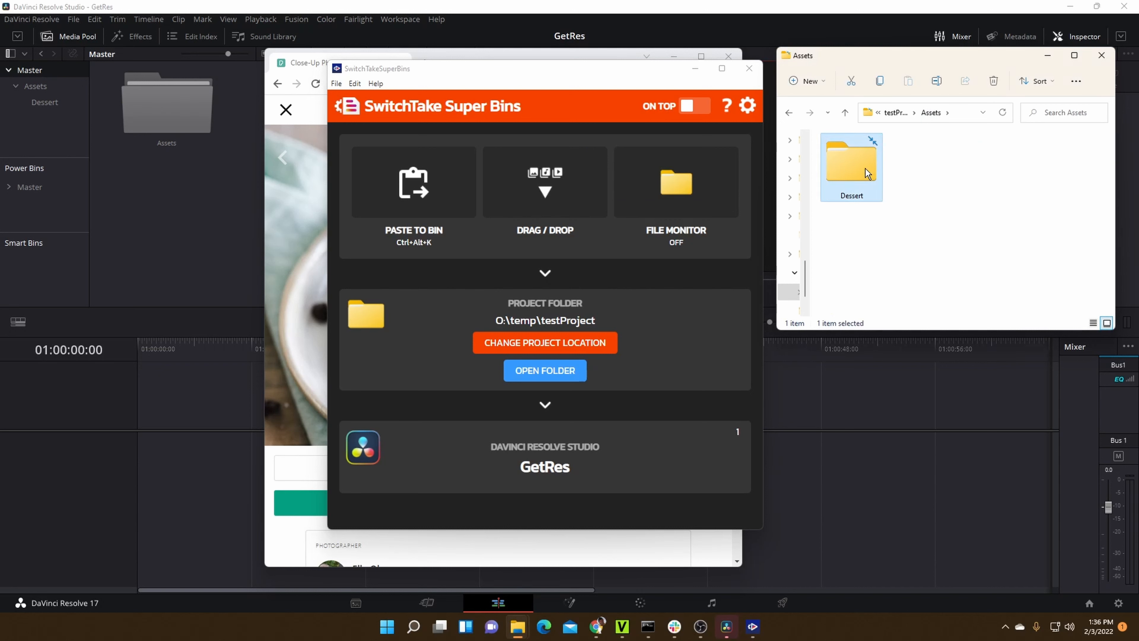
double_click(864, 168)
click(881, 113)
click(45, 103)
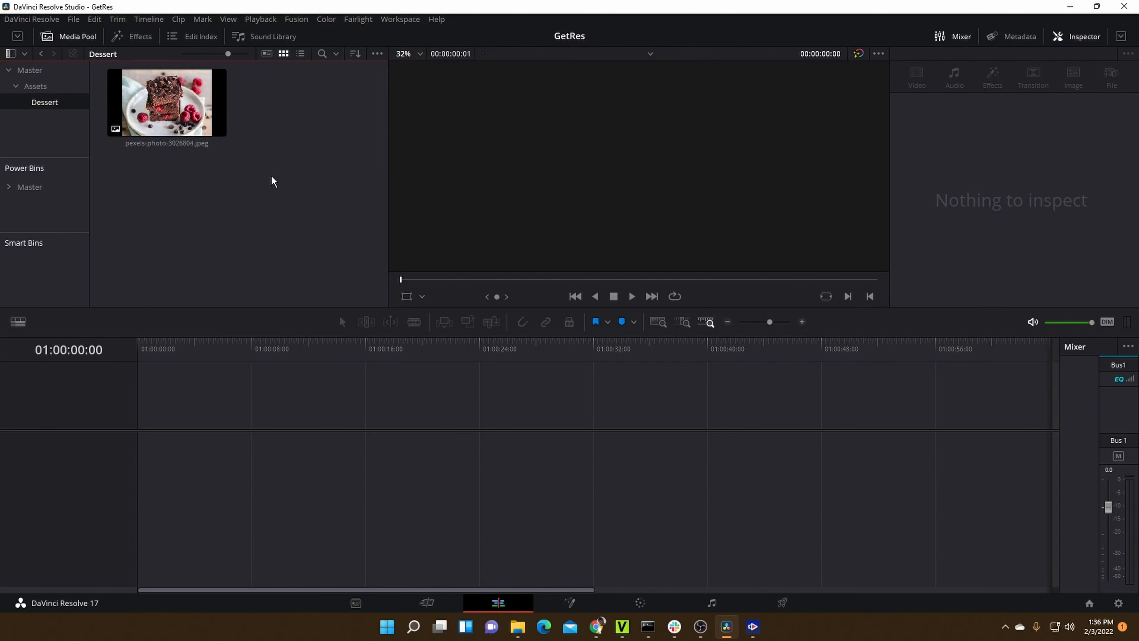
- Switch to the Color page and capture a rectangular screen snip of the Primaries color wheels
click(639, 603)
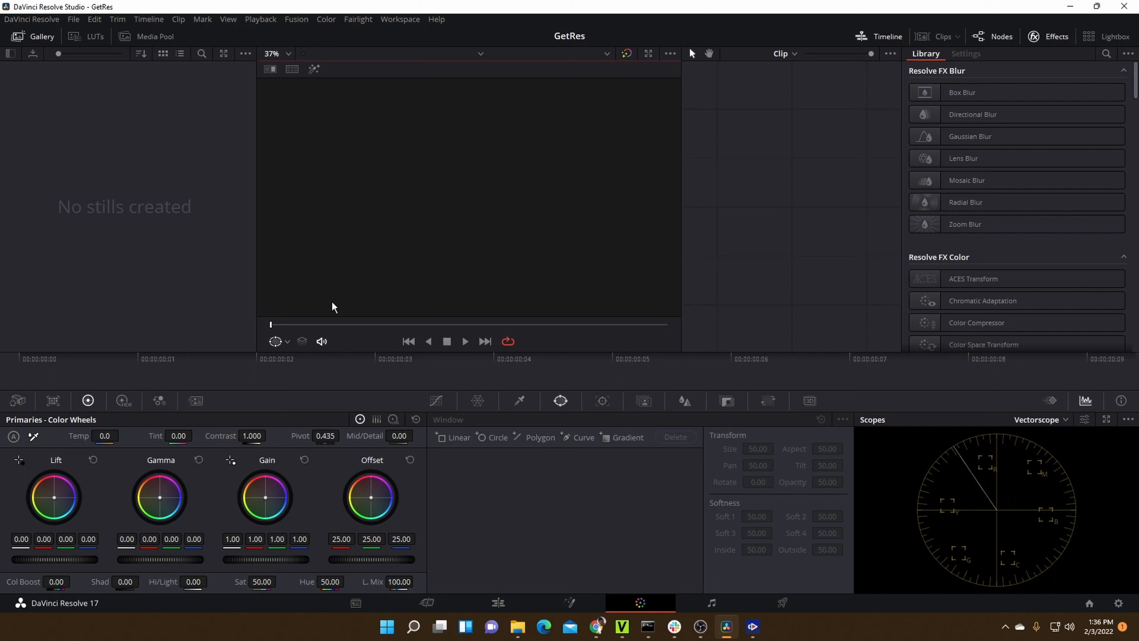
key(super+shift+s)
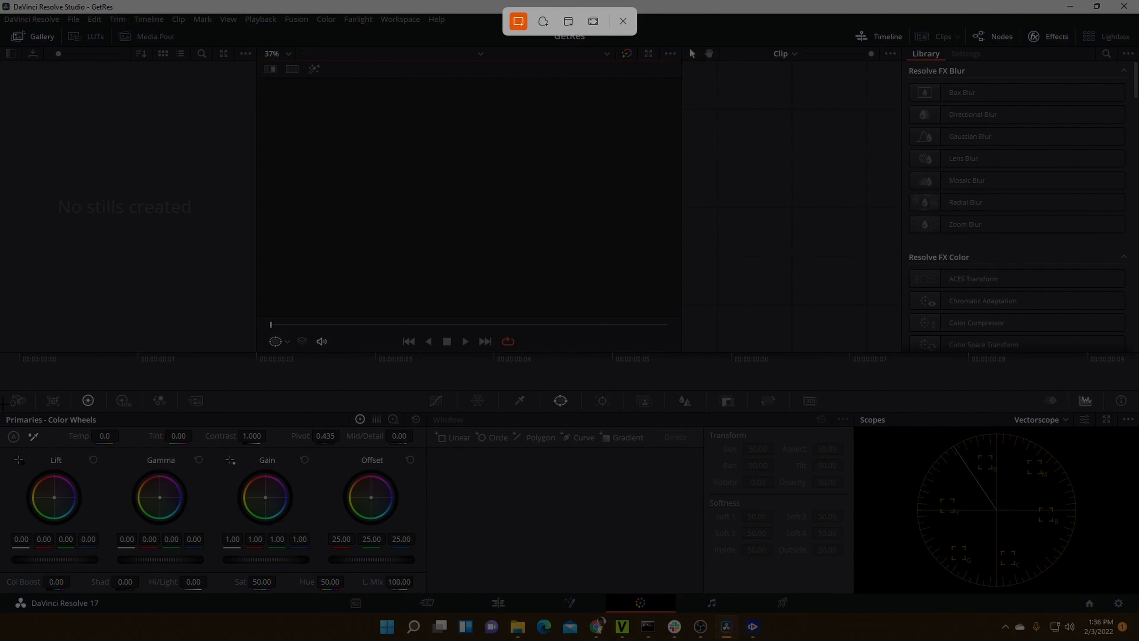
drag(2, 395, 362, 635)
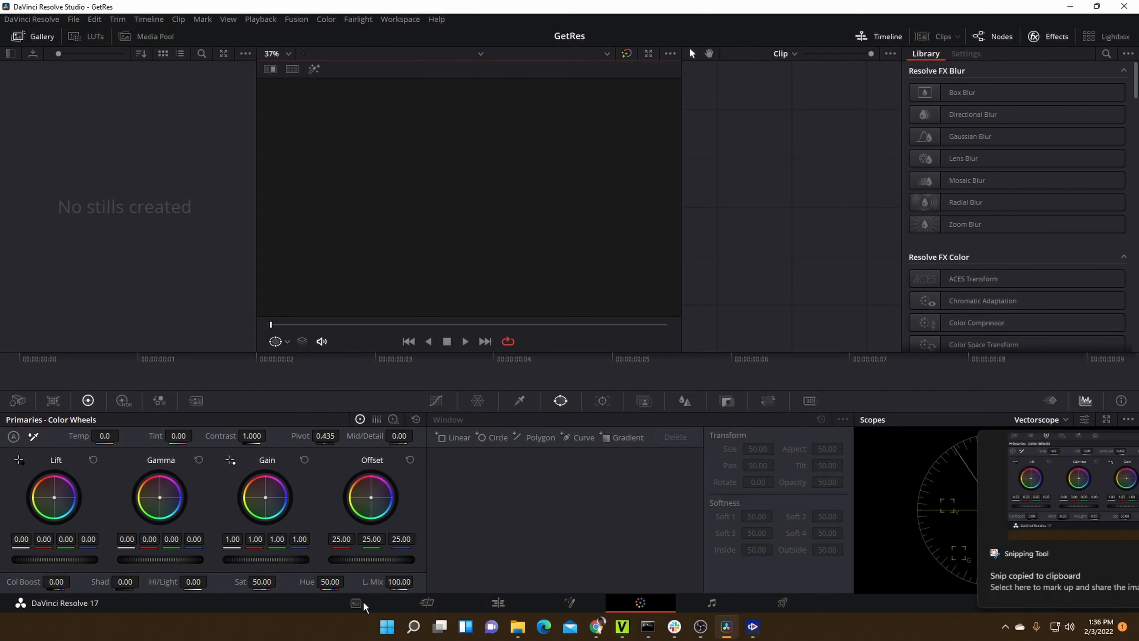
- Paste the clipboard screenshot into Super Bins, name it wheels.png, and sync it to the bin Assets/Resolve
key(ctrl+alt+k)
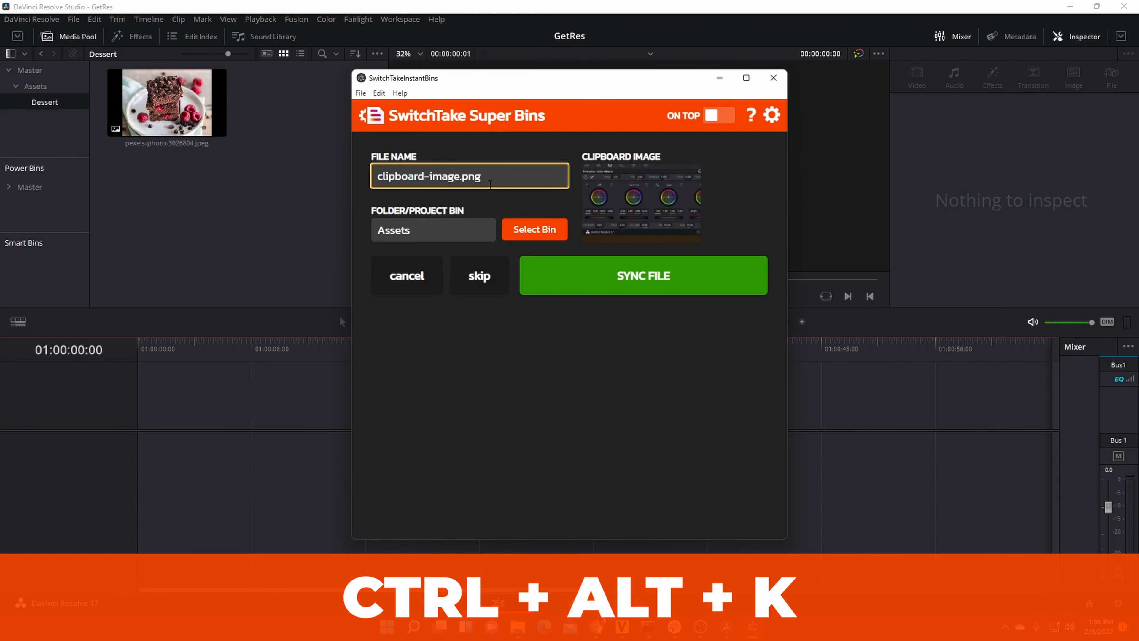
drag(459, 177, 377, 178)
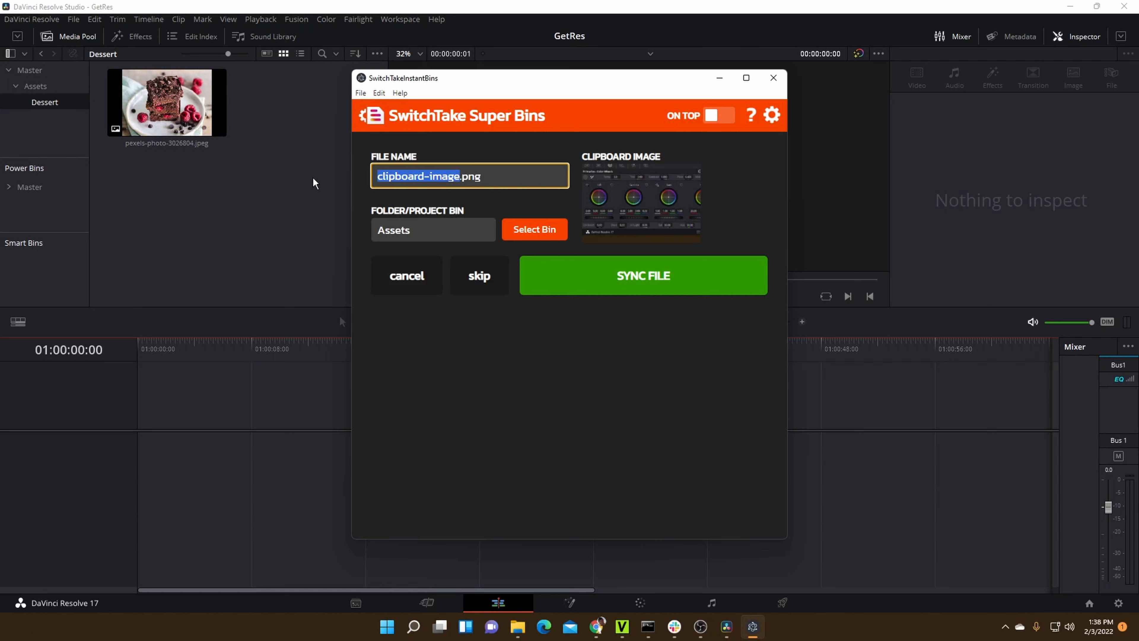
text(wheels)
click(429, 215)
click(432, 232)
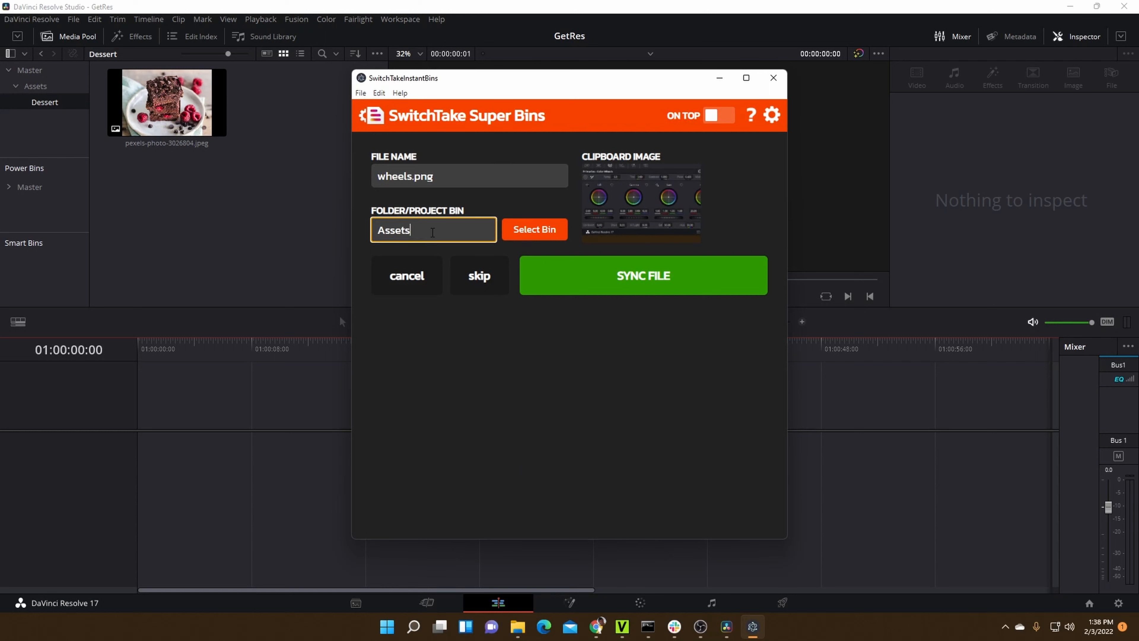
text(/Recd)
key(BackSpace)
key(BackSpace)
text(solve)
click(596, 277)
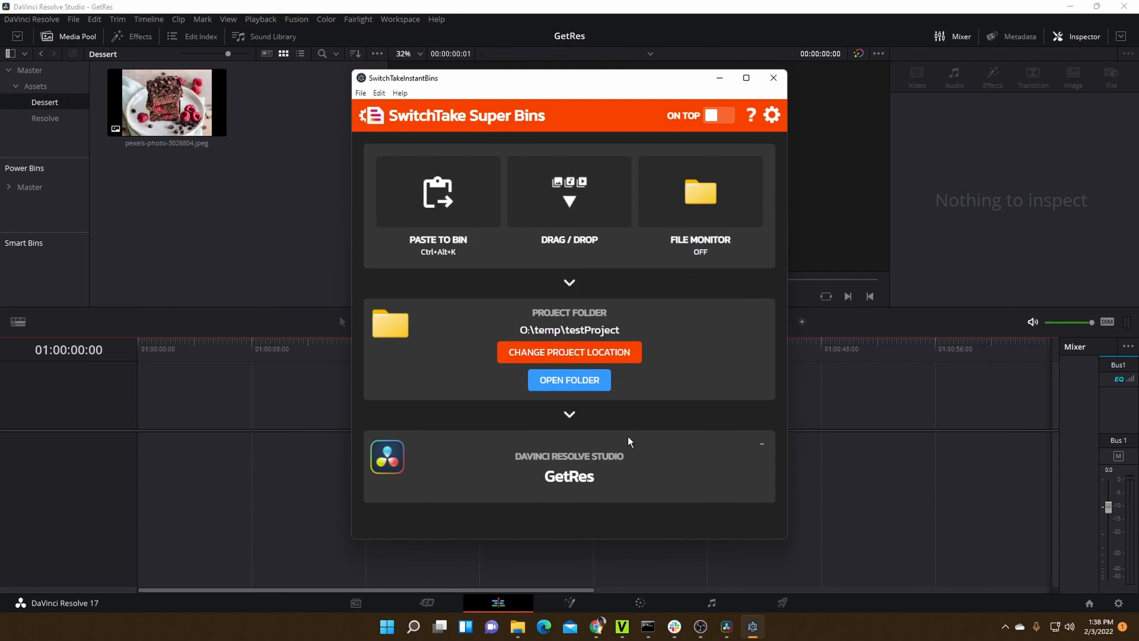
- Review the Resolve and Dessert bins in the media pool and the matching subfolders of Assets in the project folder
click(46, 119)
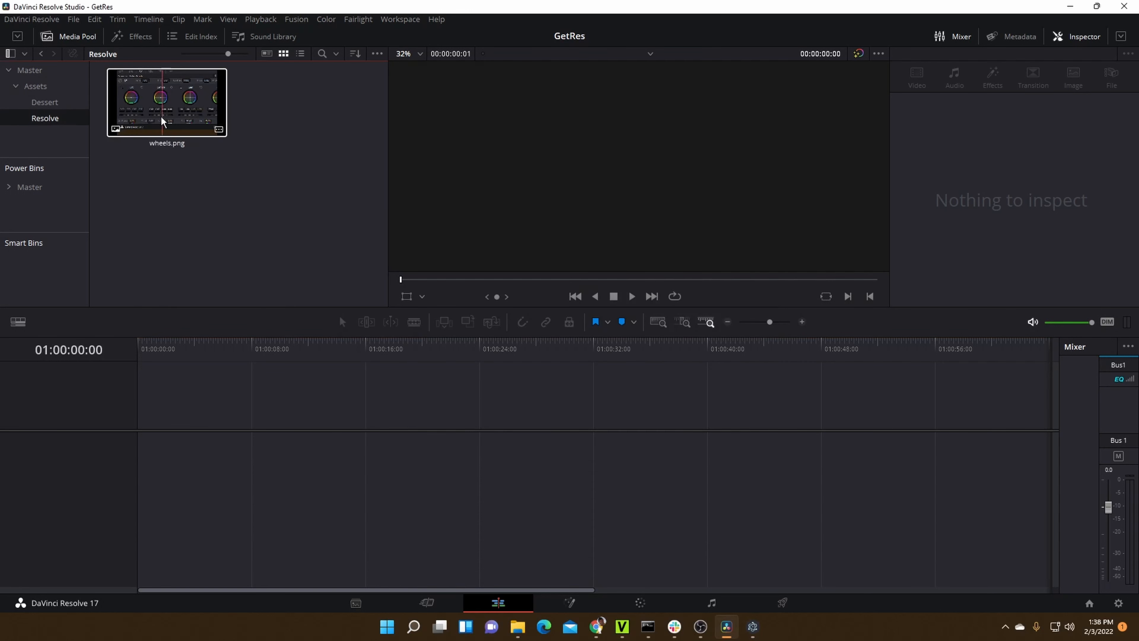
click(60, 104)
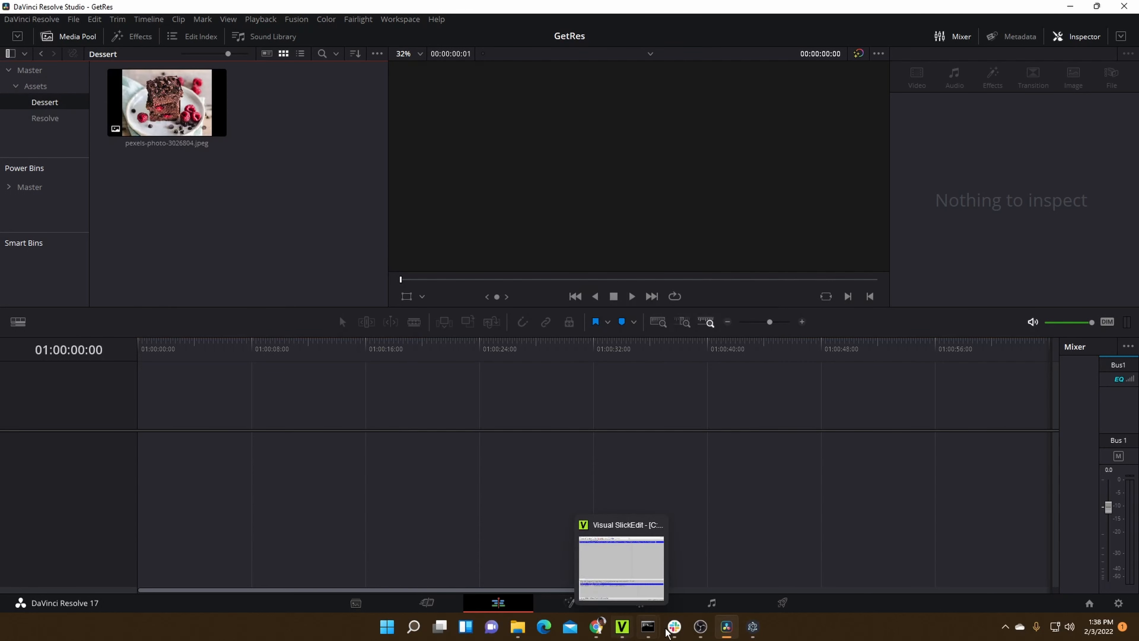
click(752, 635)
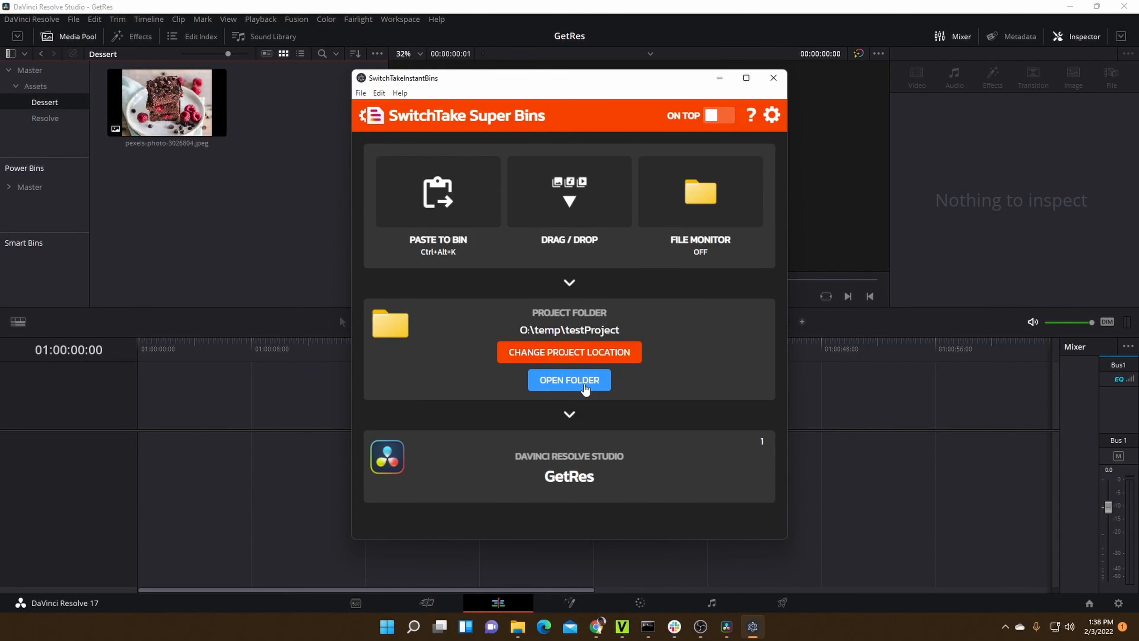
click(592, 382)
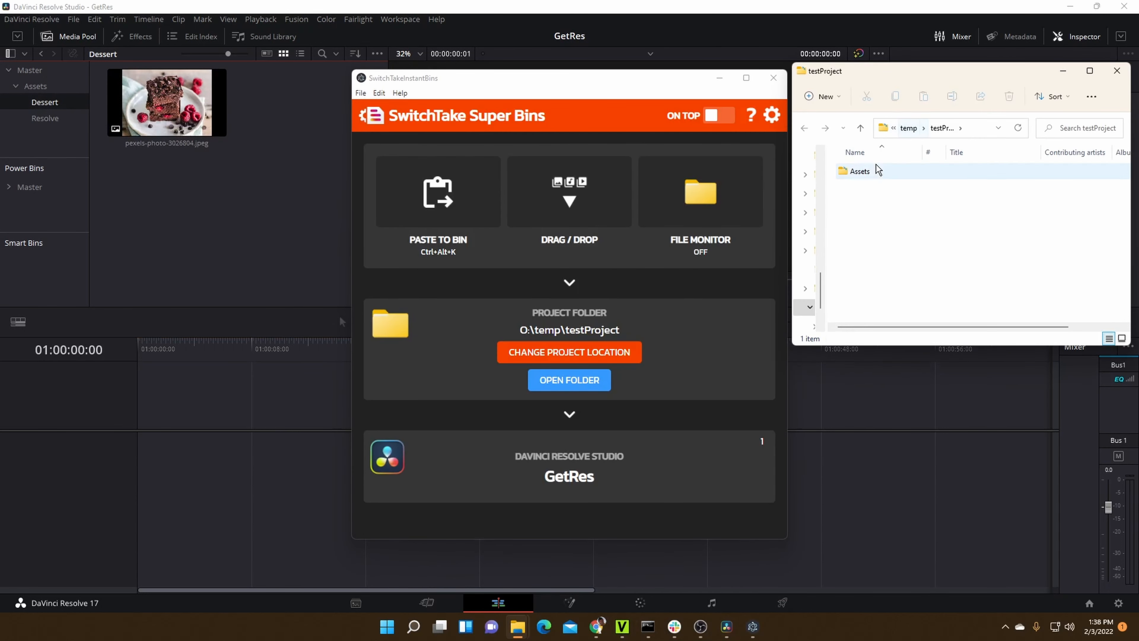
click(864, 176)
double_click(864, 177)
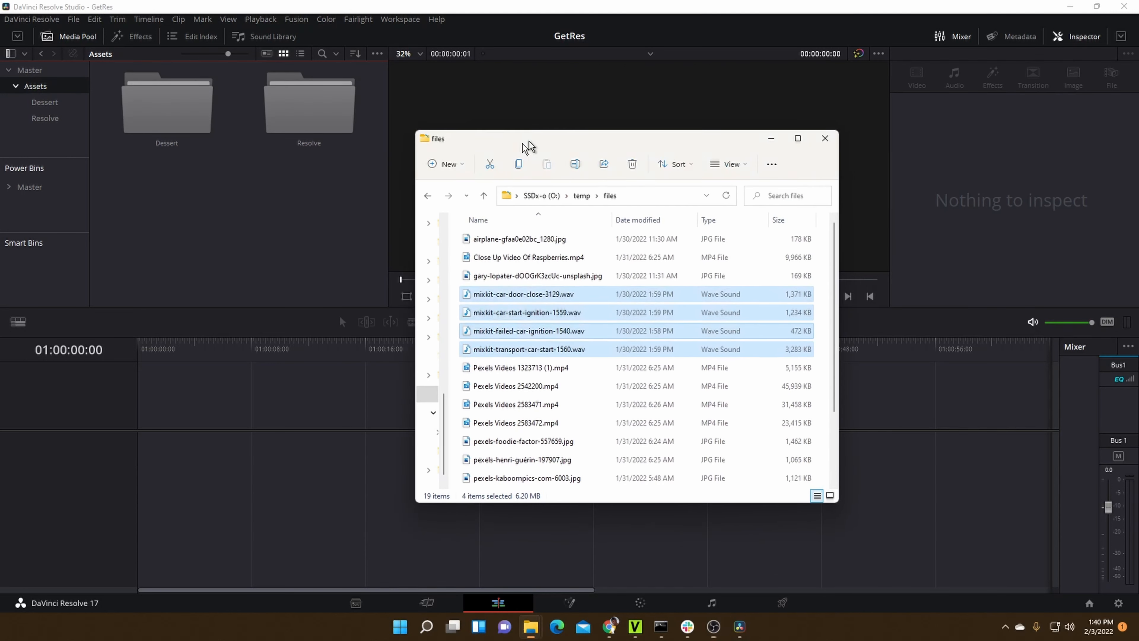
- Copy the four mixkit car sound WAV files from the temp\files folder
drag(526, 145, 537, 143)
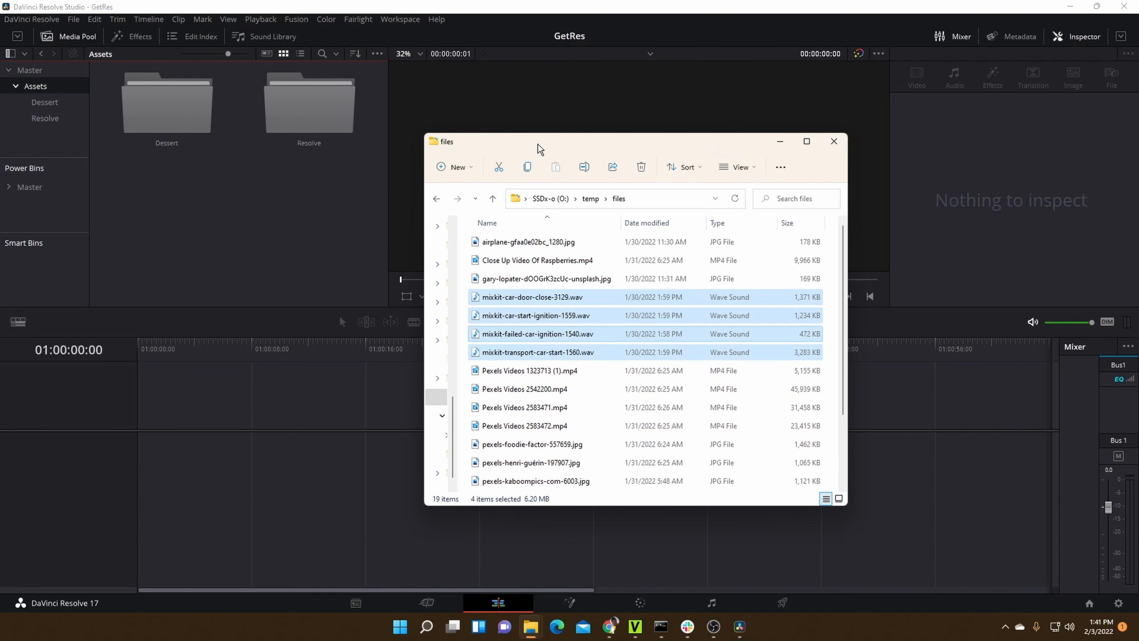
drag(554, 150, 545, 137)
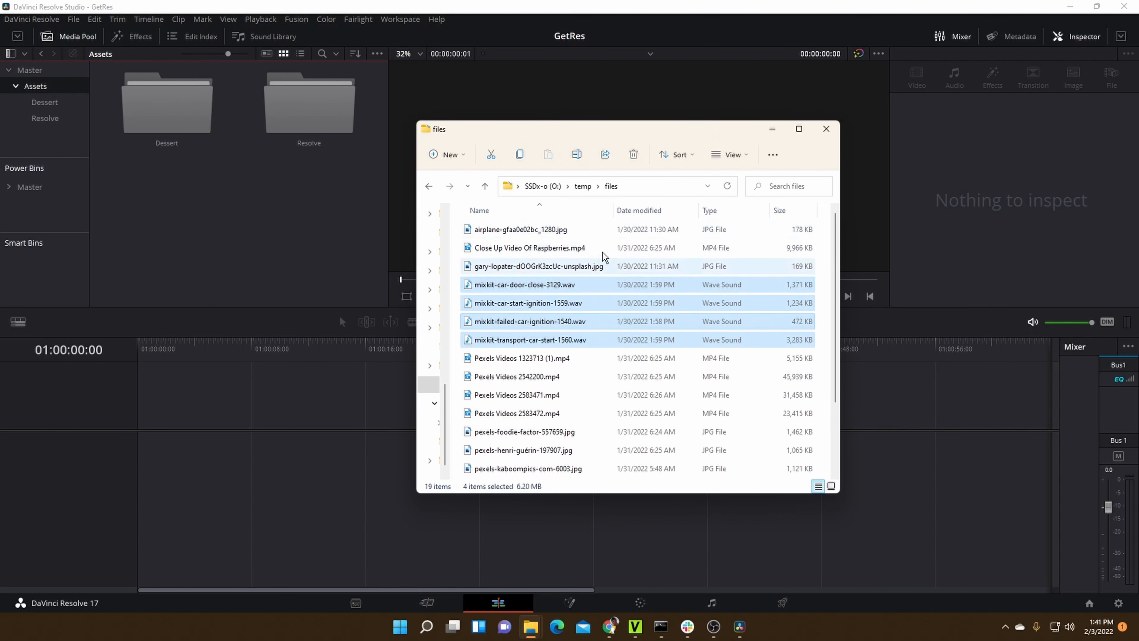
click(566, 284)
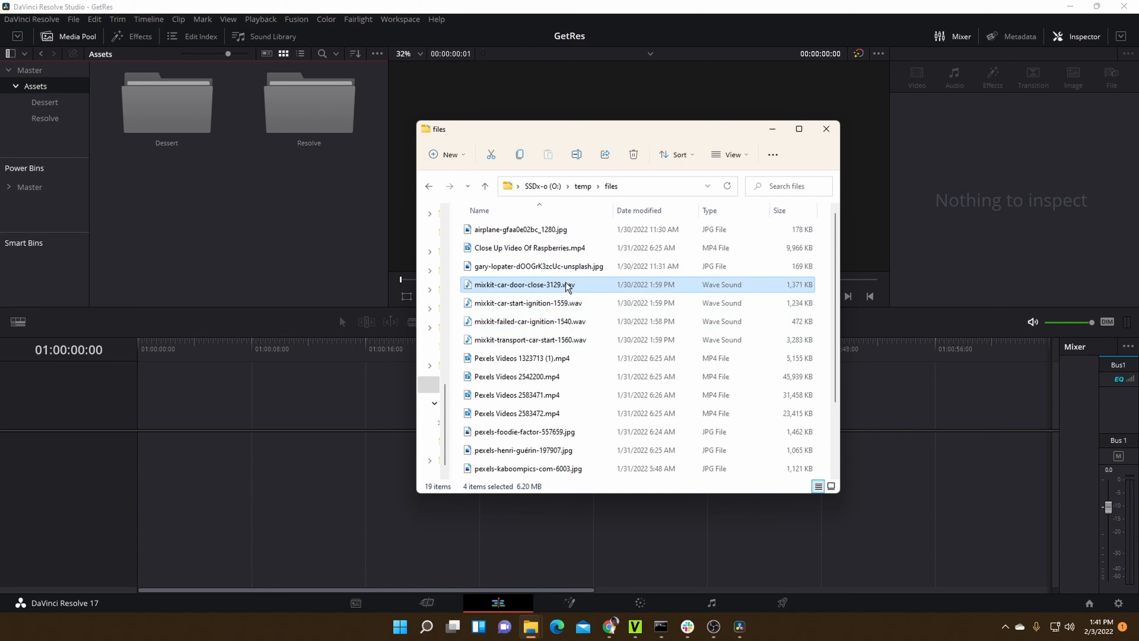
shift+click(568, 341)
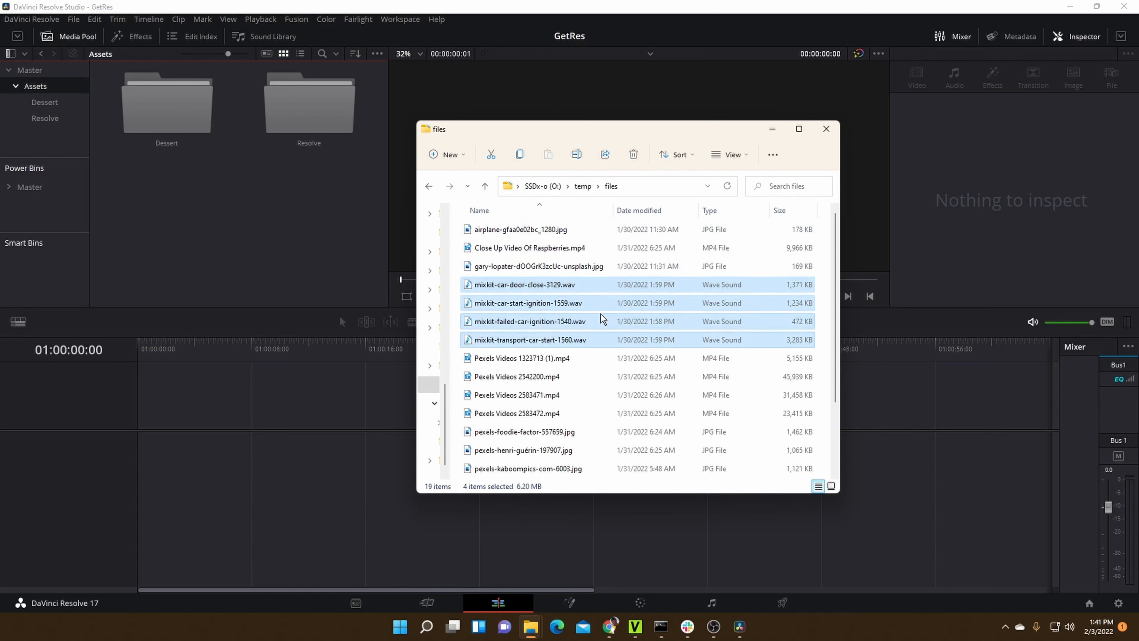
key(ctrl+c)
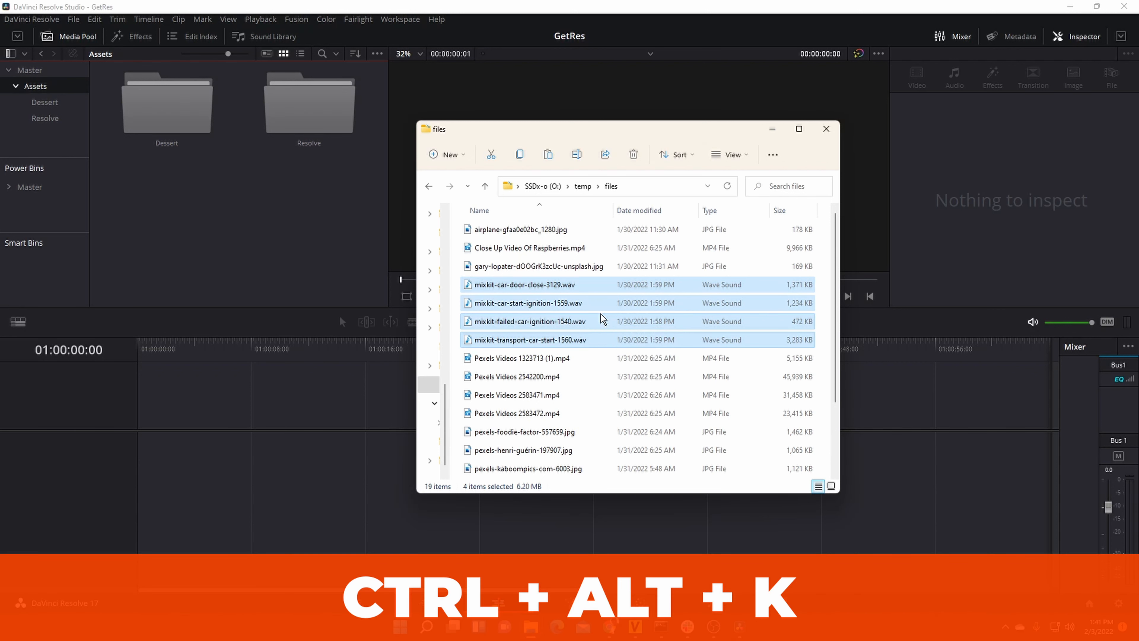
- Paste the four copied WAV files into Super Bins and sync them all to the Music bin
key(ctrl+alt+k)
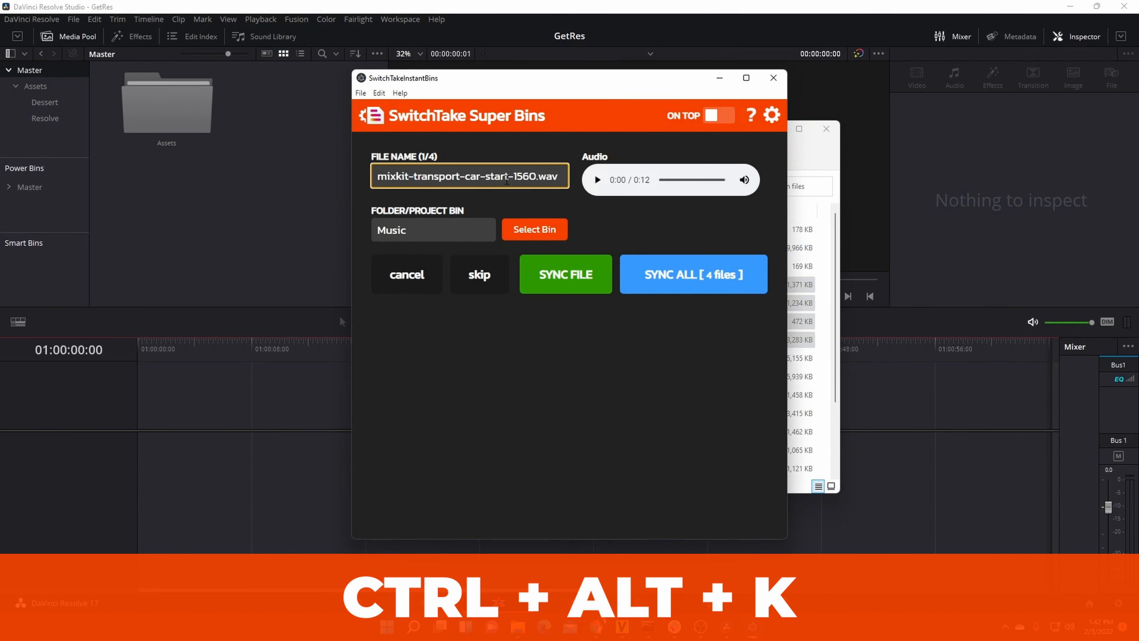
click(419, 230)
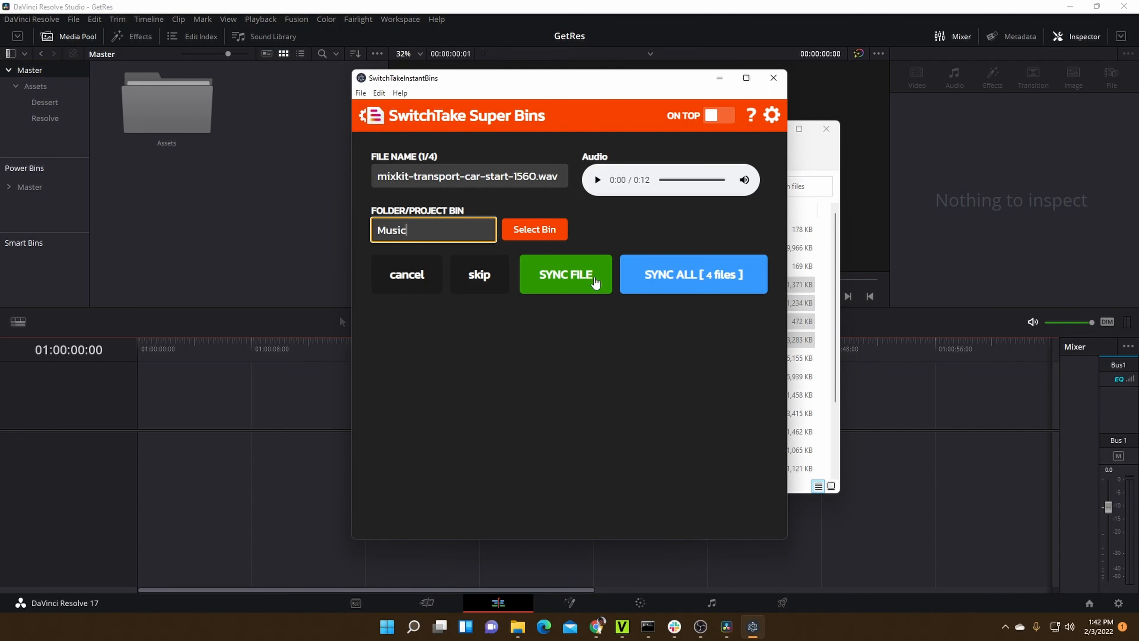
click(686, 287)
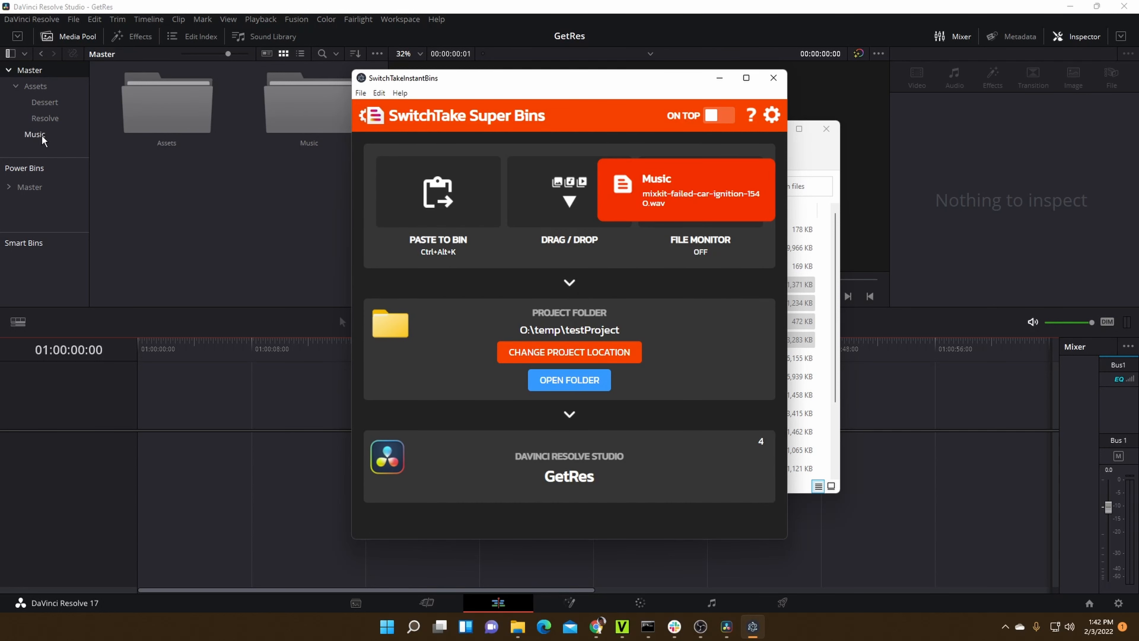
- Open the project folder testProject from Super Bins beside the main window and check the contents of its Music subfolder
click(578, 379)
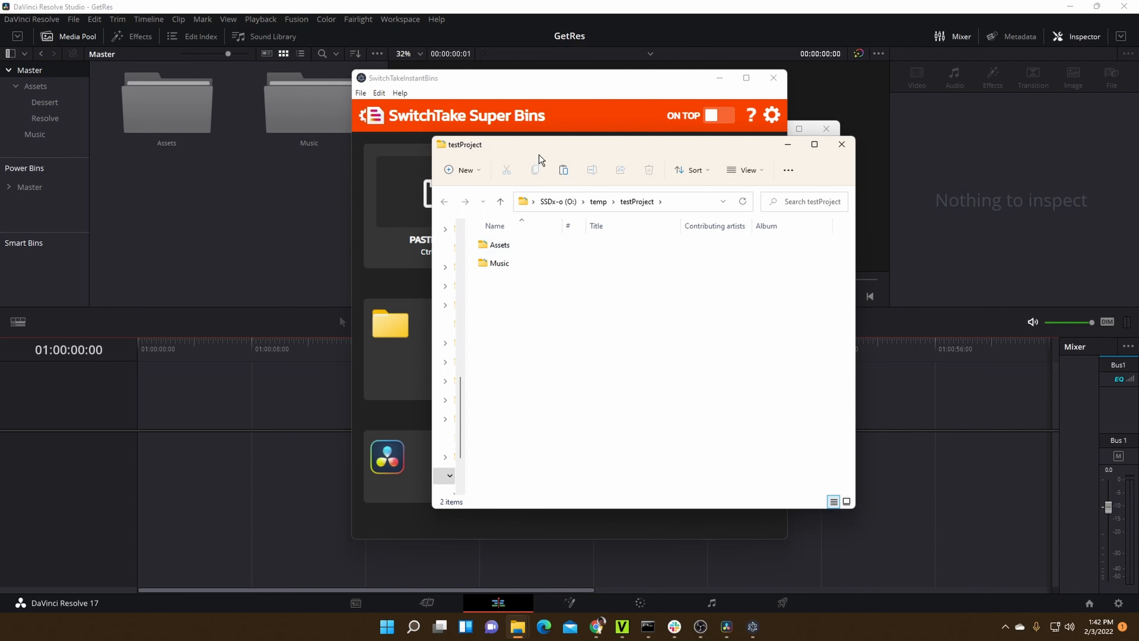
drag(640, 152, 901, 87)
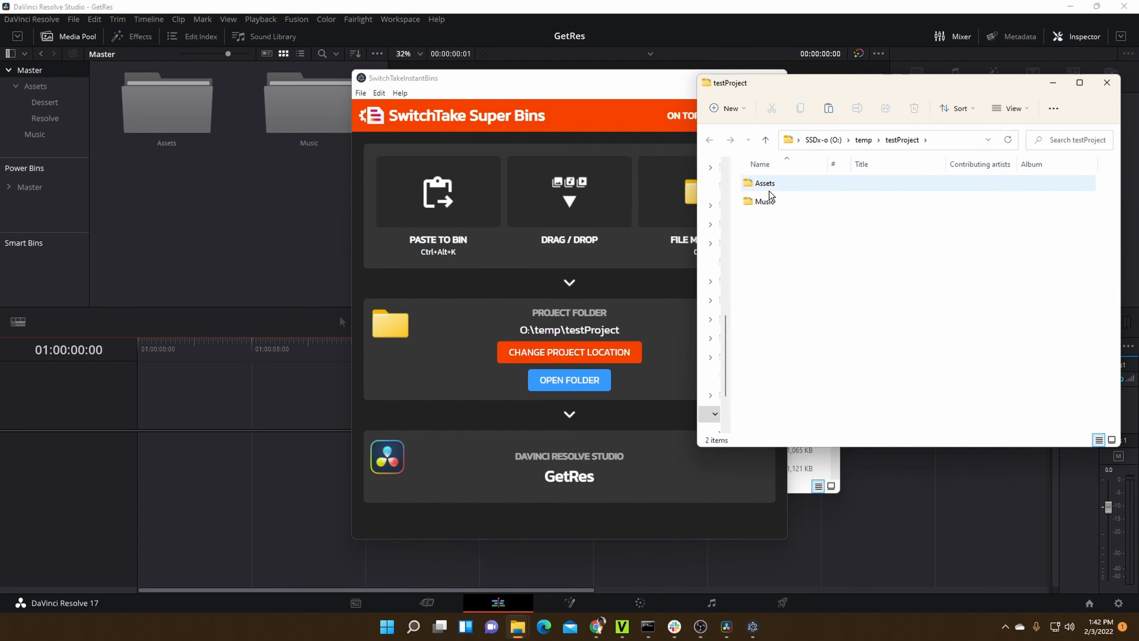
double_click(761, 206)
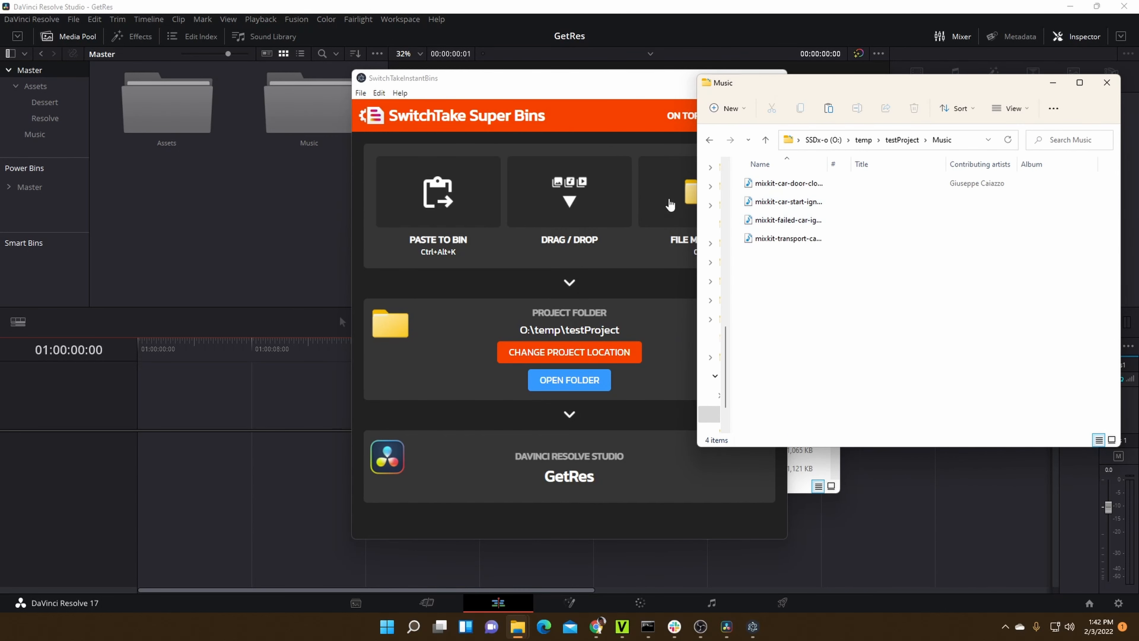
- Bring up the temp\files folder beside testProject and select Pexels Videos 2542200.mp4, 2583471.mp4 and 2583472.mp4
click(798, 488)
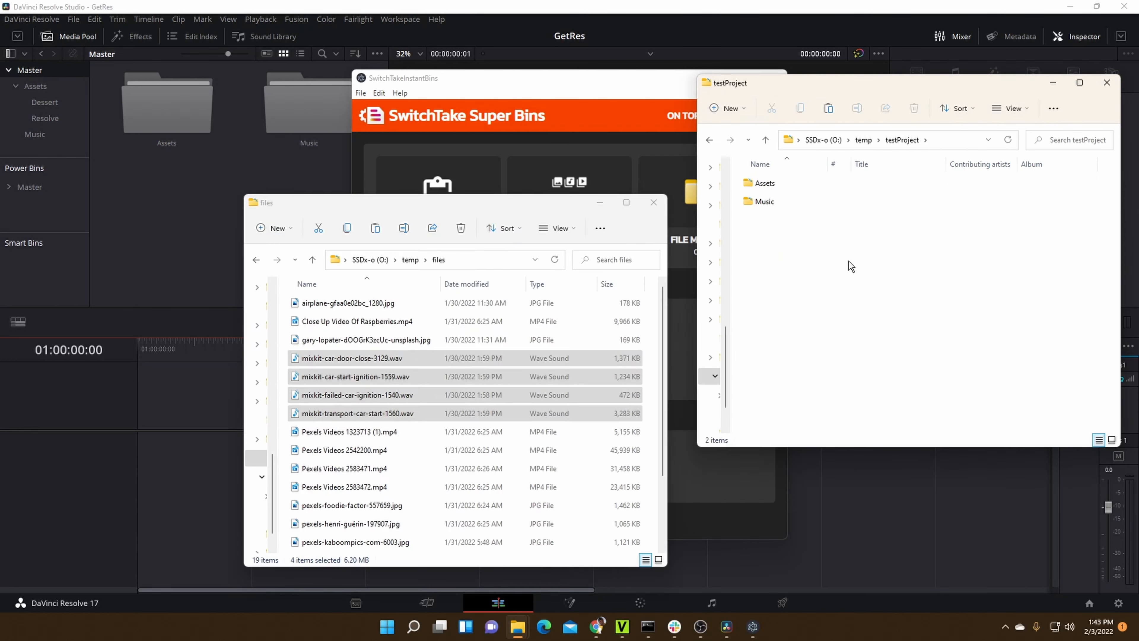
click(874, 203)
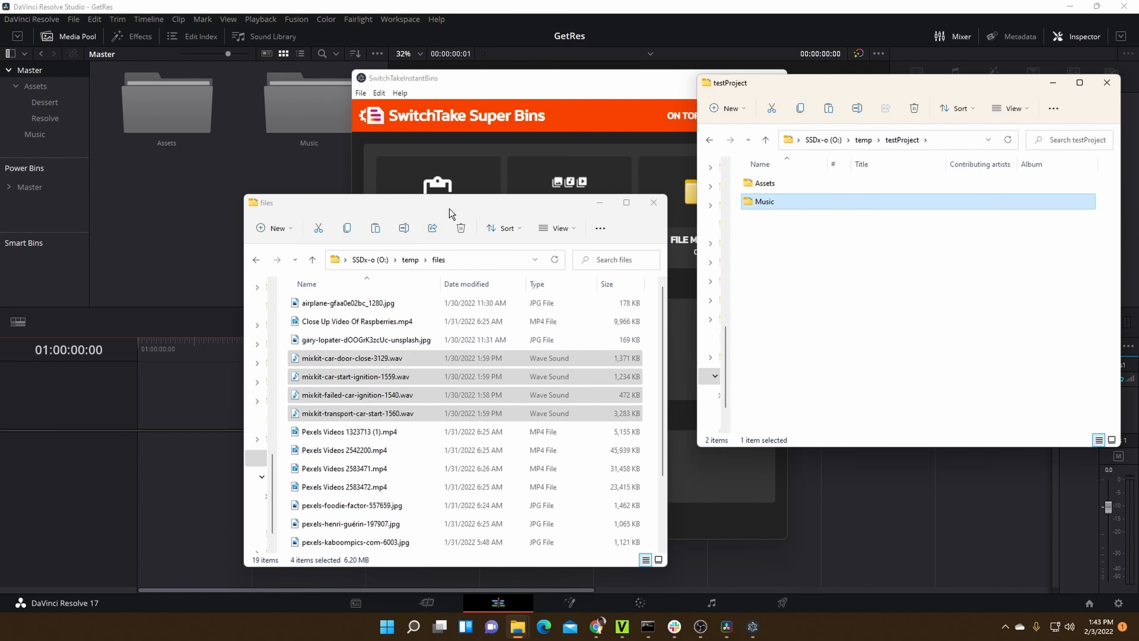
drag(449, 209, 446, 193)
click(428, 412)
scroll(428, 412, down, 2)
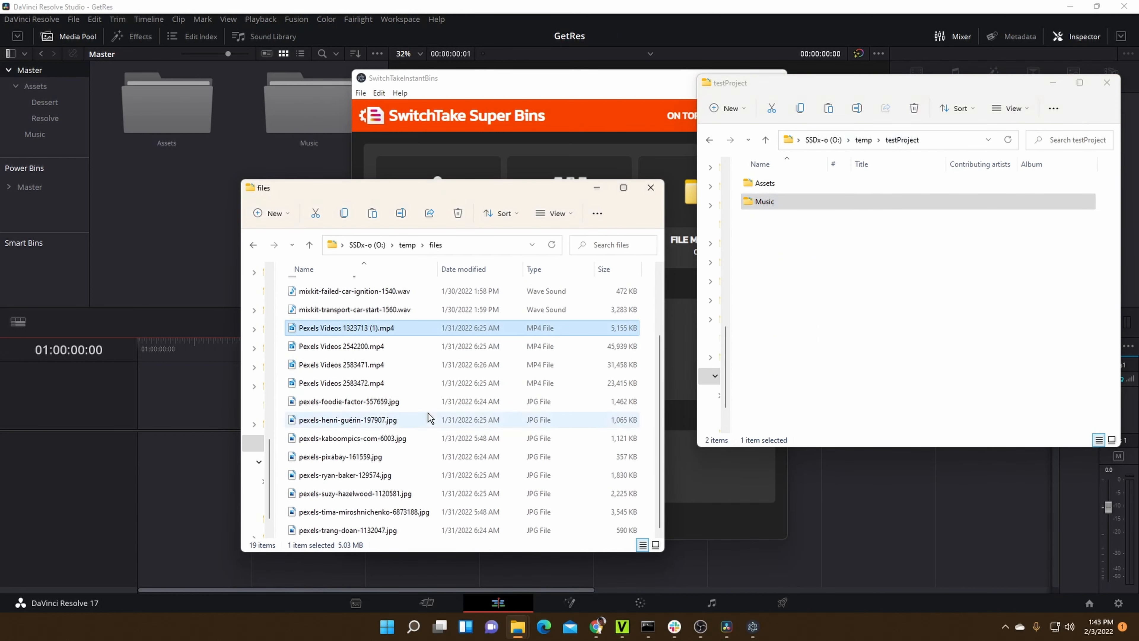
click(361, 347)
shift+click(362, 383)
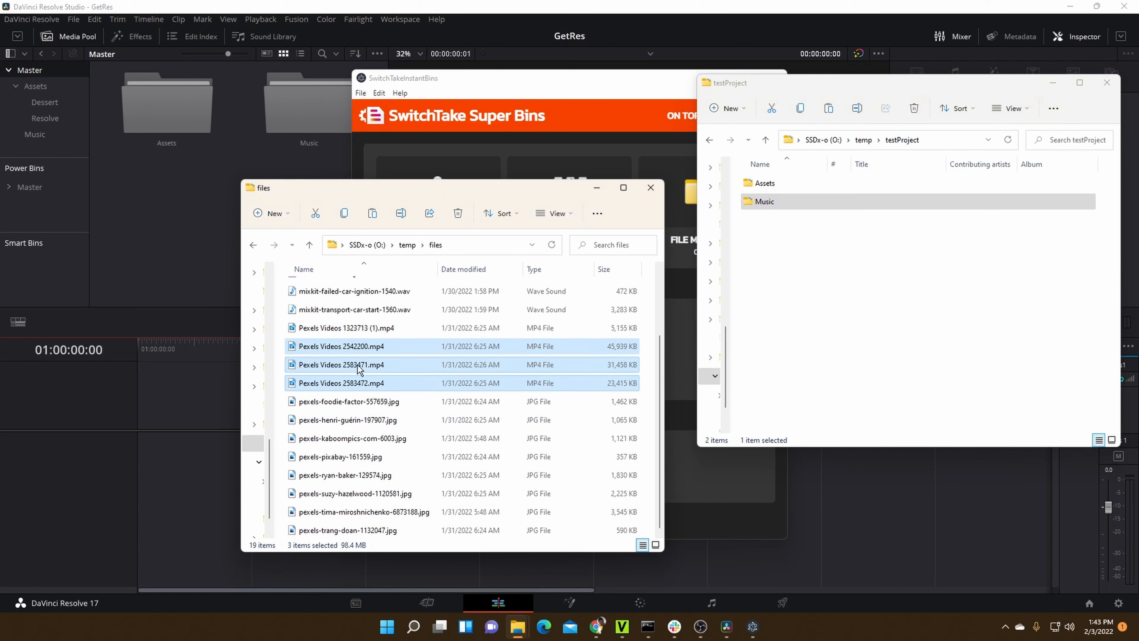
- Create a new folder named Clips in the testProject folder
right_click(785, 291)
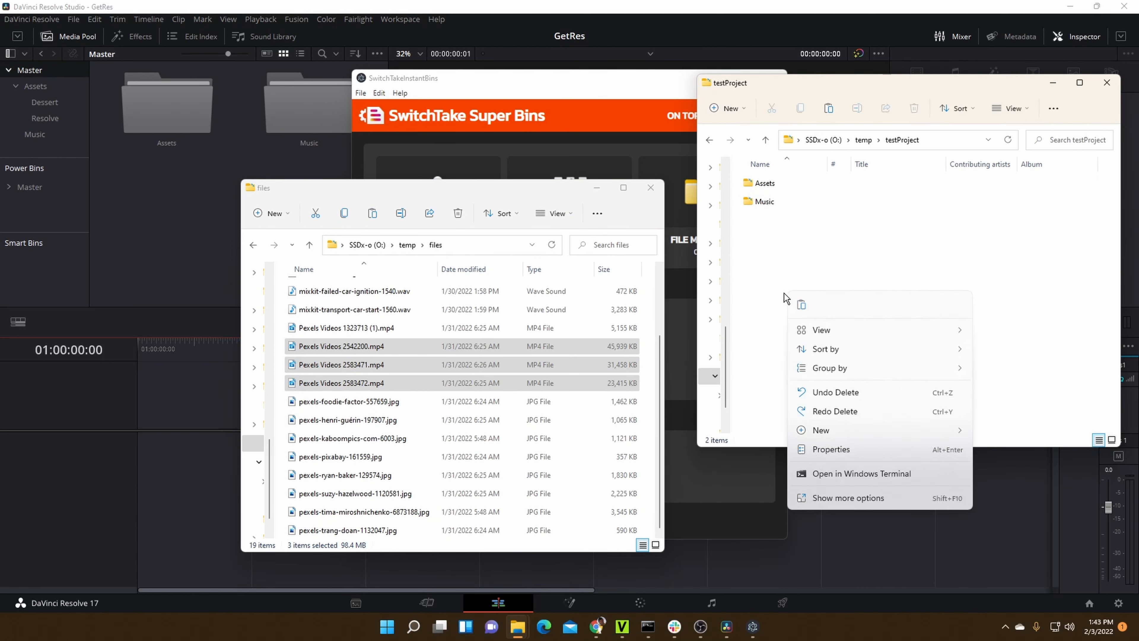
mouse_move(839, 431)
click(894, 431)
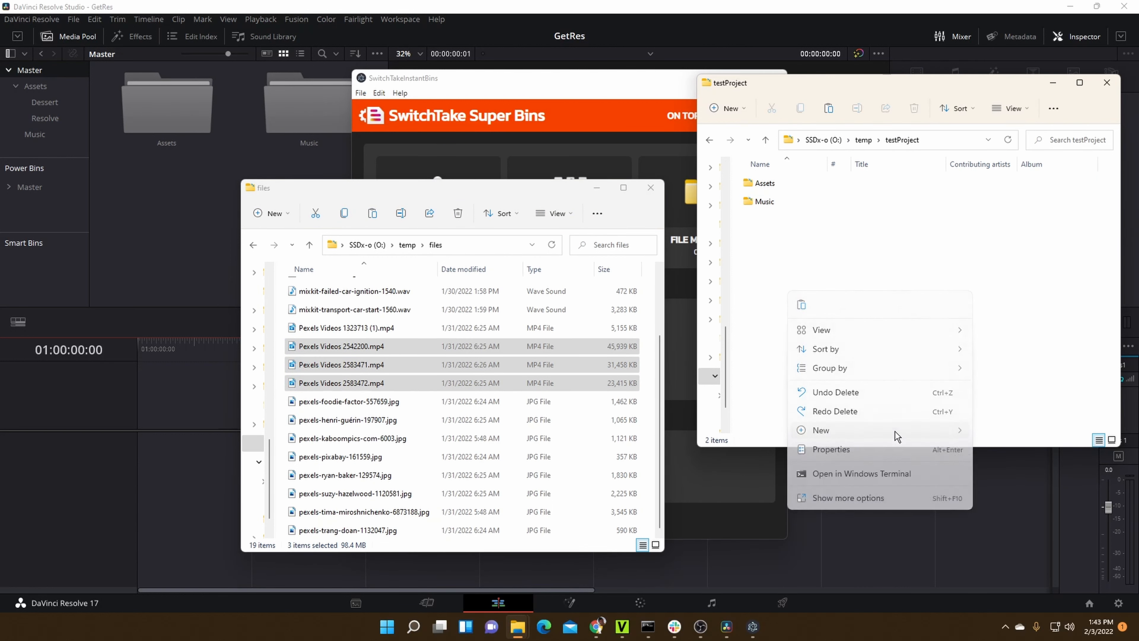
text(CLips)
key(BackSpace)
key(BackSpace)
key(BackSpace)
key(BackSpace)
text(lips)
key(Return)
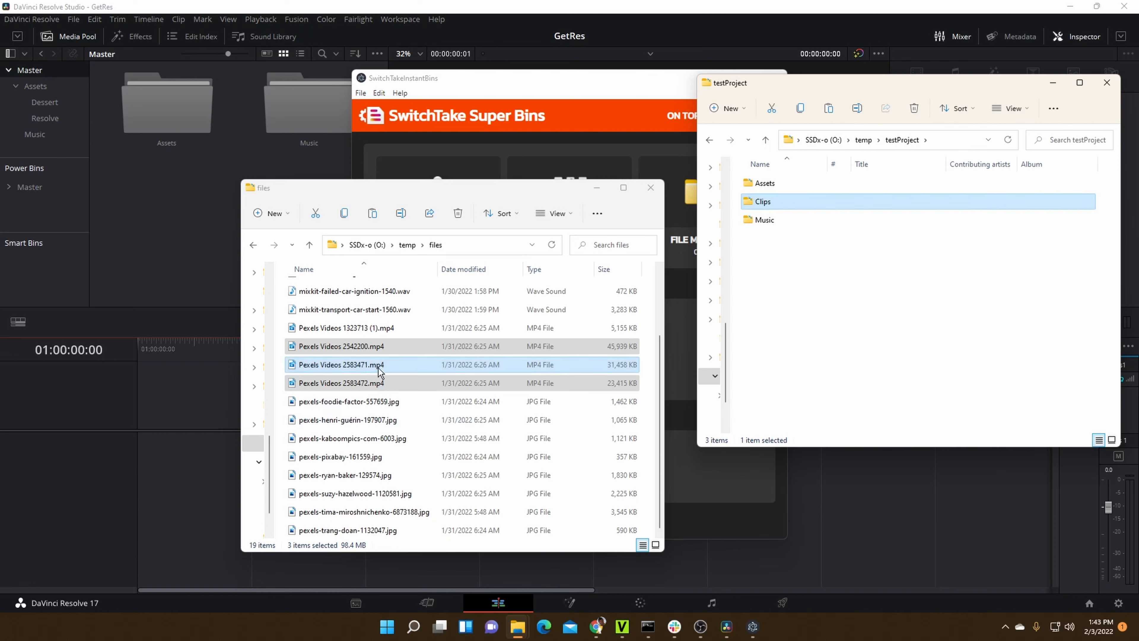
- Move the three selected Pexels MP4 files into the Clips folder and open the Clips bin in the Resolve media pool
click(365, 347)
drag(357, 351, 768, 207)
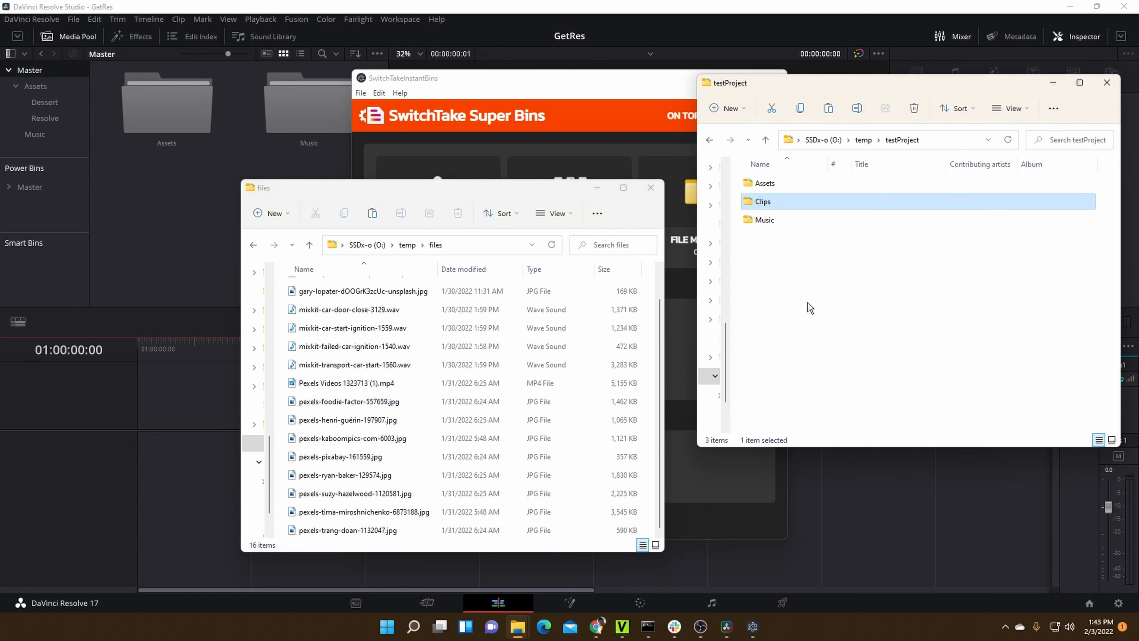
double_click(288, 120)
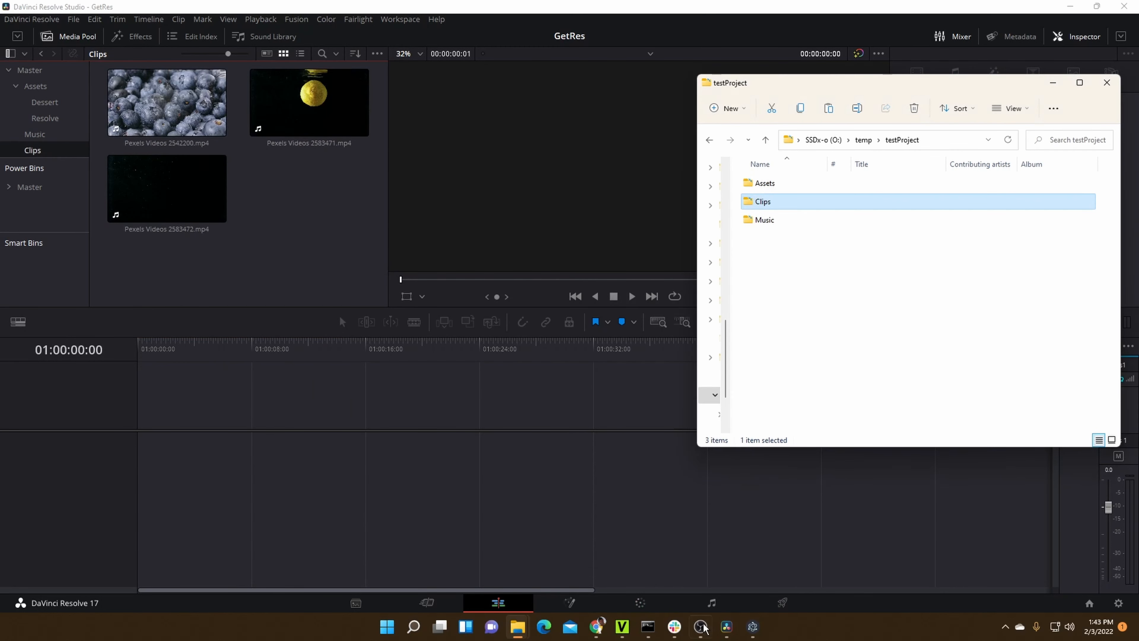